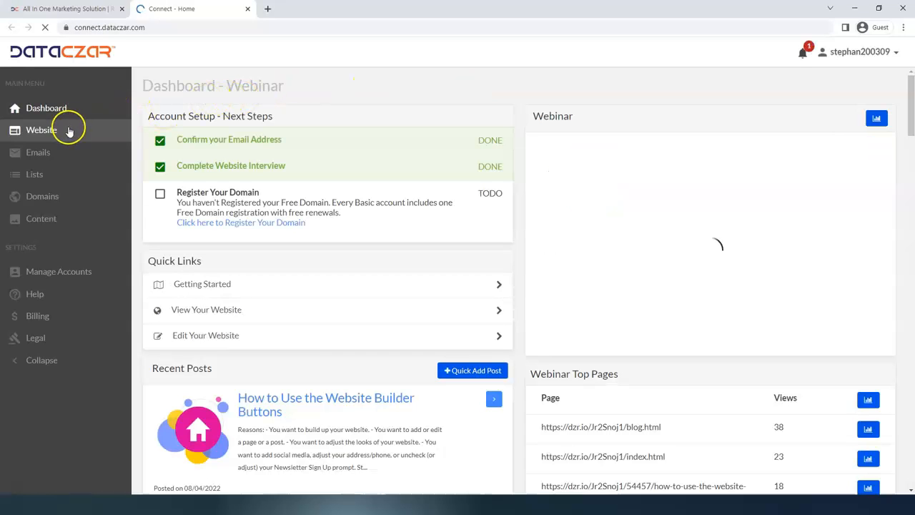
Close the other browser tab and switch the browser to full-screen view
click(121, 9)
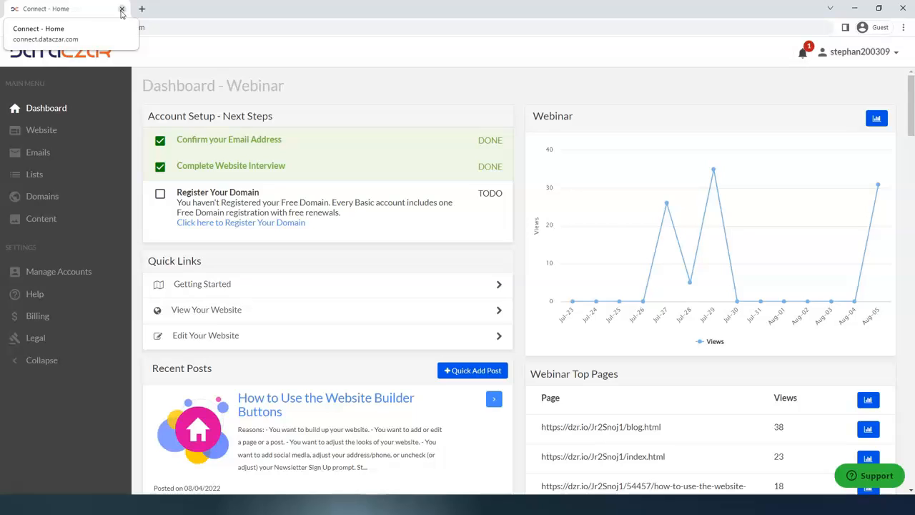
key(F11)
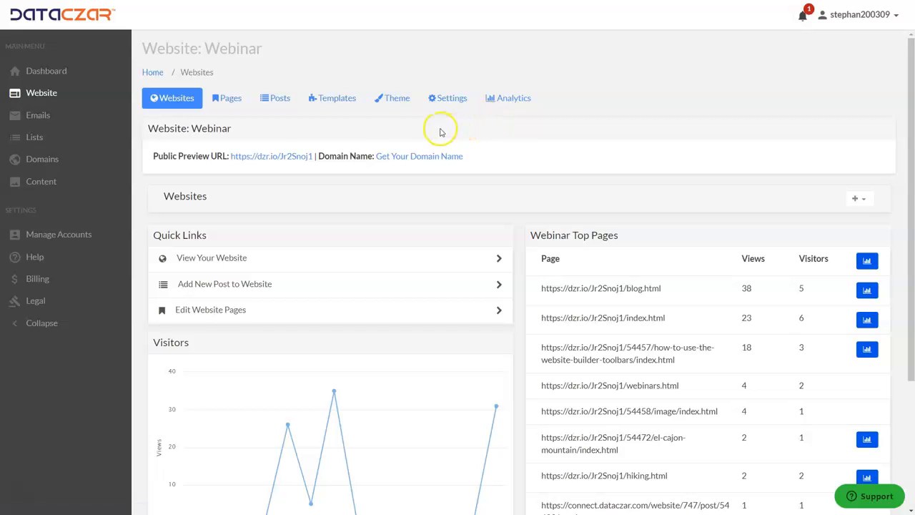
From the Website section, open the public preview and its blog post "How to Use the Website Builder Buttons"
click(270, 157)
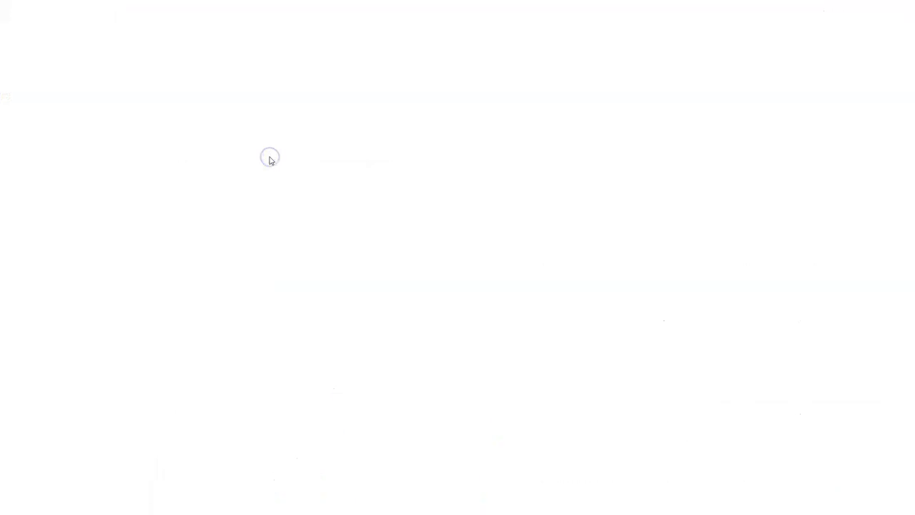
click(472, 22)
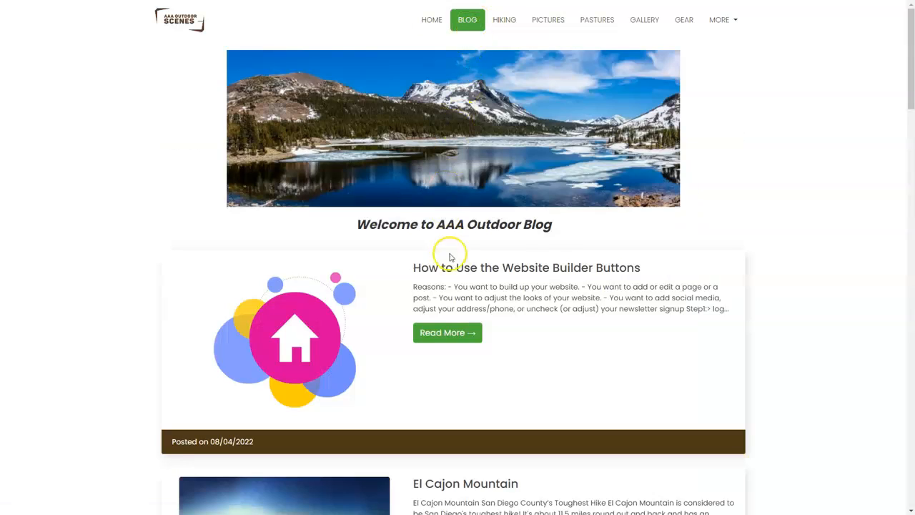
click(464, 335)
Read the post's Reasons list and its Step1 and Pages instructions, highlighting the four reasons and the Pages heading
scroll(321, 257, down, 4)
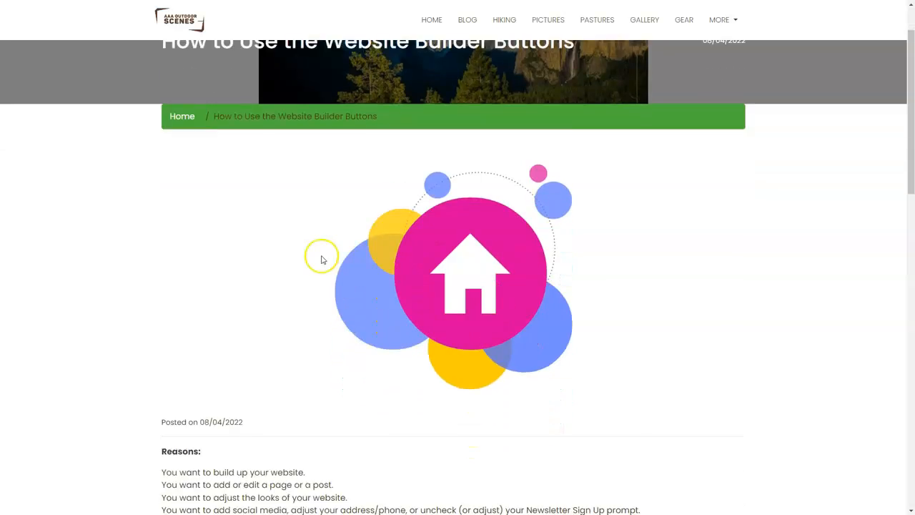
scroll(305, 238, down, 1)
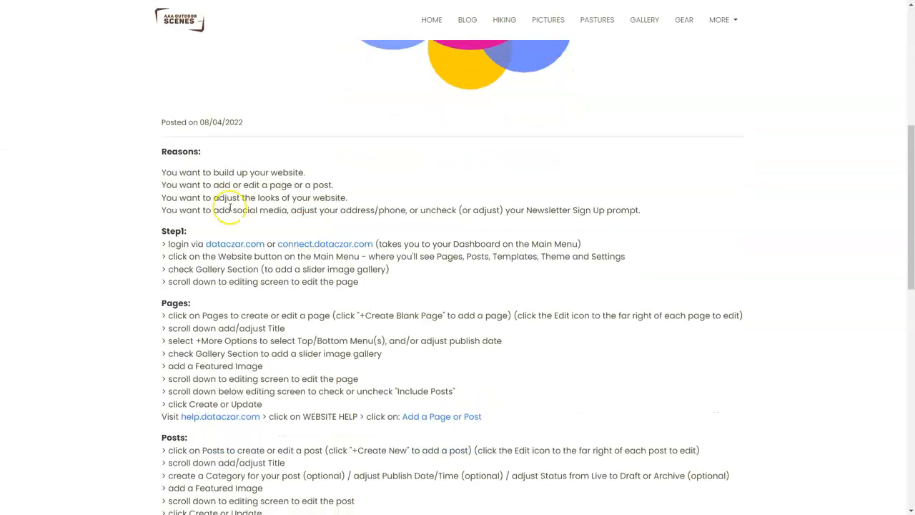
drag(151, 173, 366, 198)
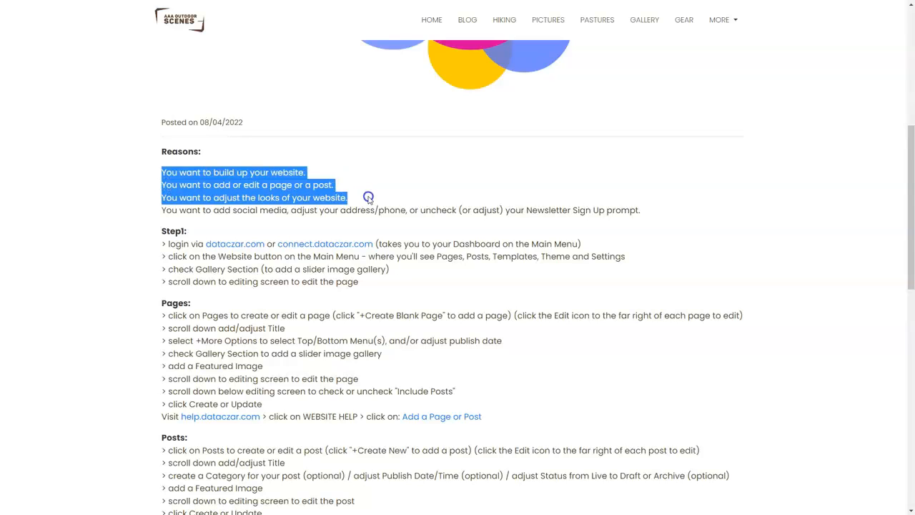
drag(427, 202, 512, 218)
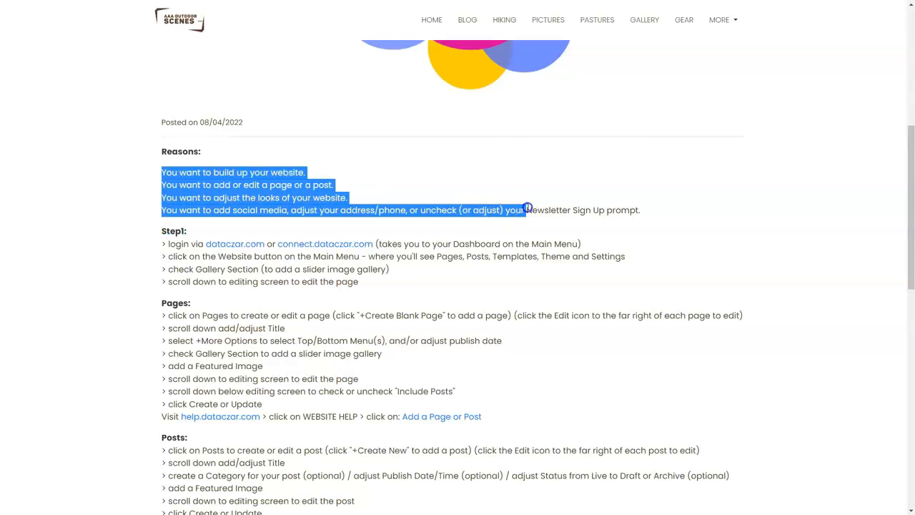
drag(589, 206, 633, 208)
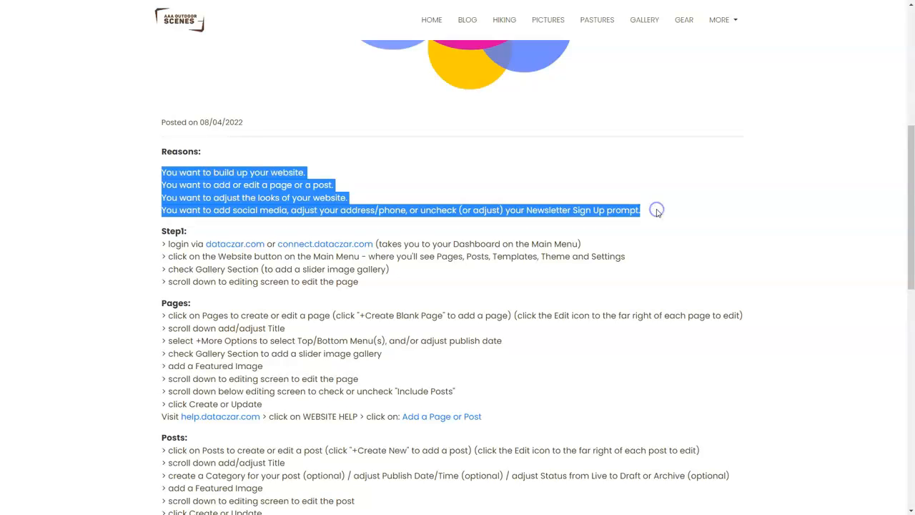
click(656, 211)
scroll(657, 212, down, 2)
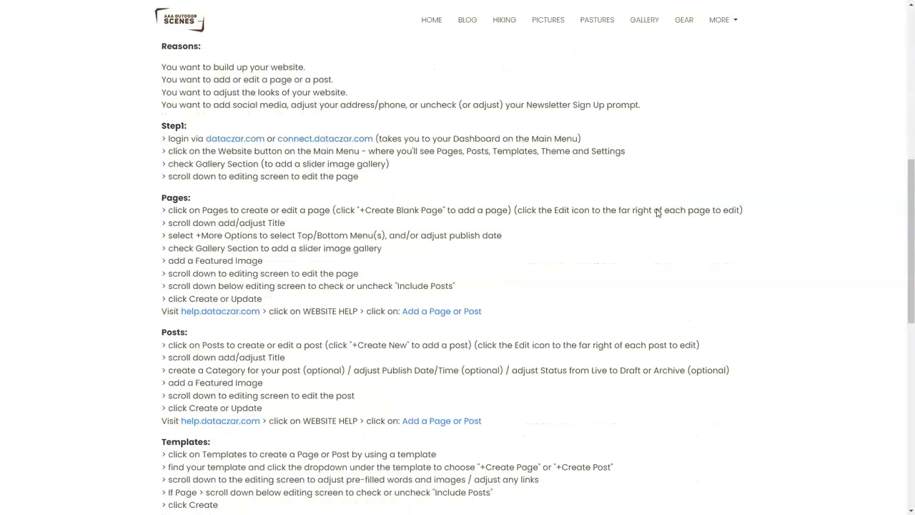
scroll(128, 176, down, 1)
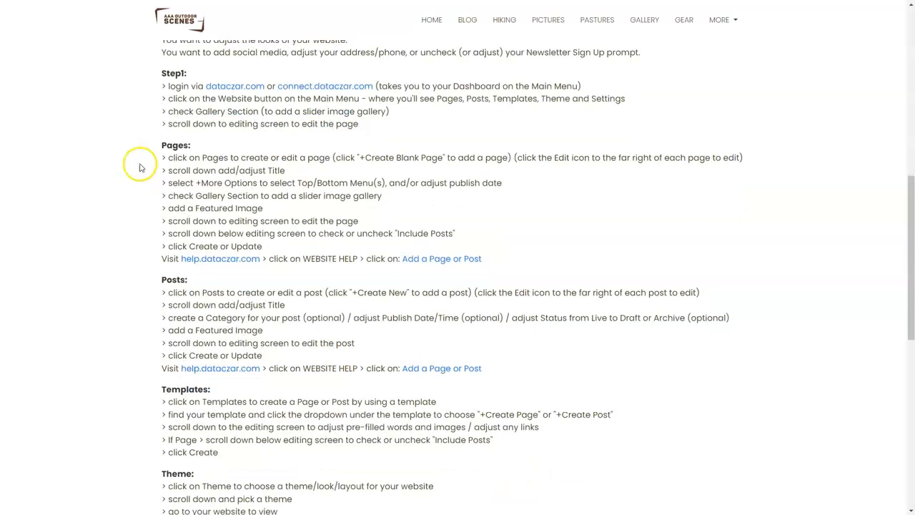
drag(147, 145, 209, 148)
click(234, 144)
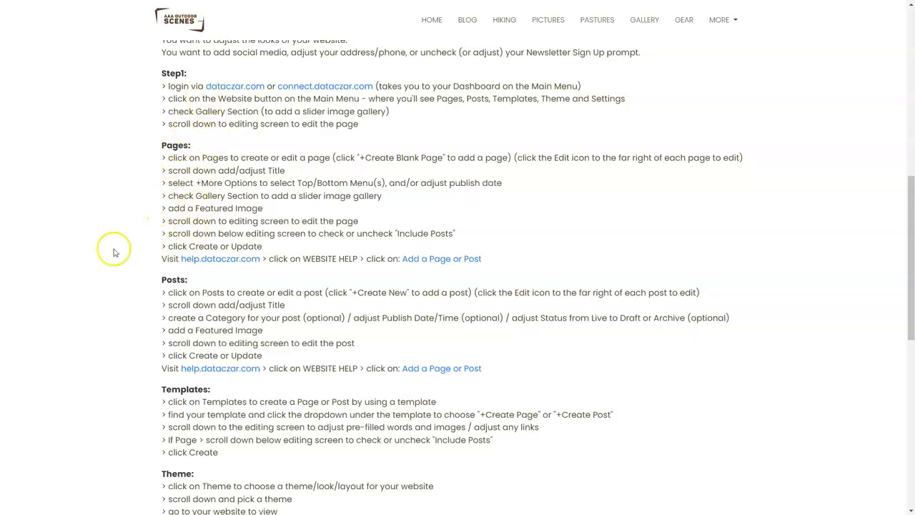
Review the post's Posts, Templates, Theme and Settings instructions and its help links, and return to the Webinar website overview
scroll(89, 251, down, 8)
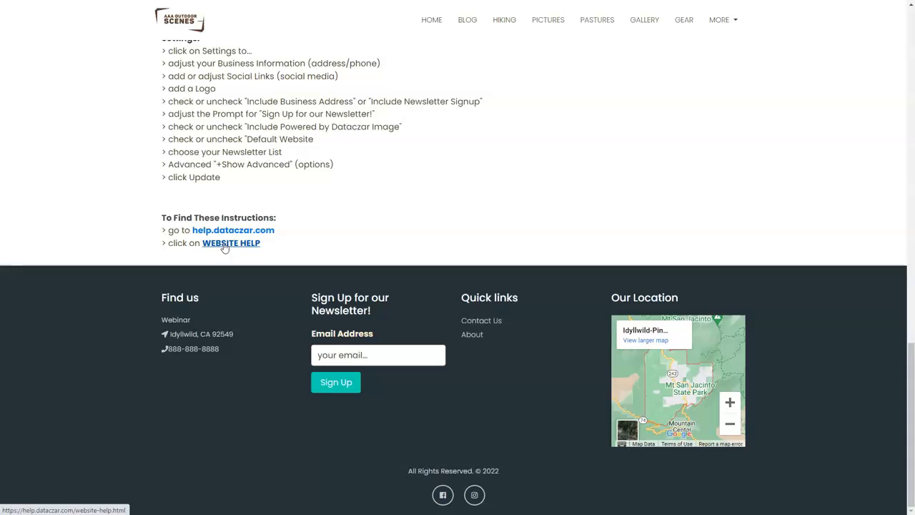
scroll(225, 200, up, 4)
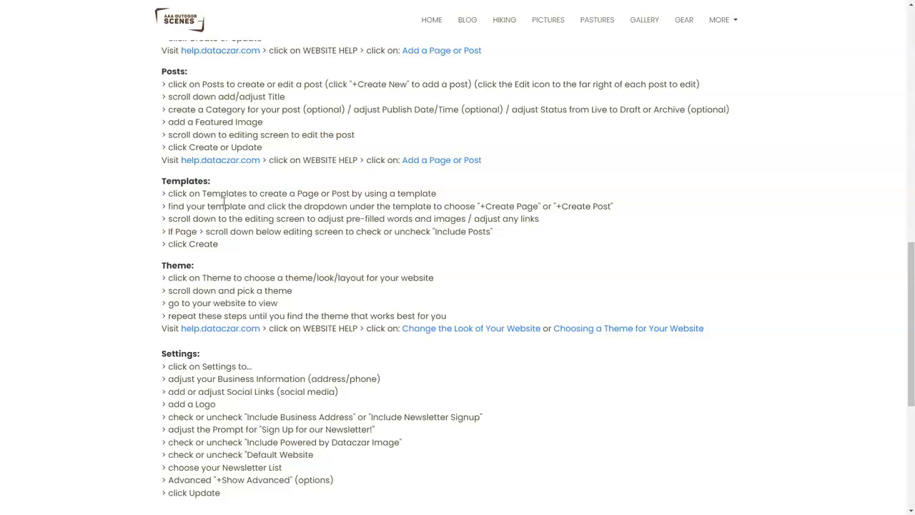
scroll(182, 165, up, 1)
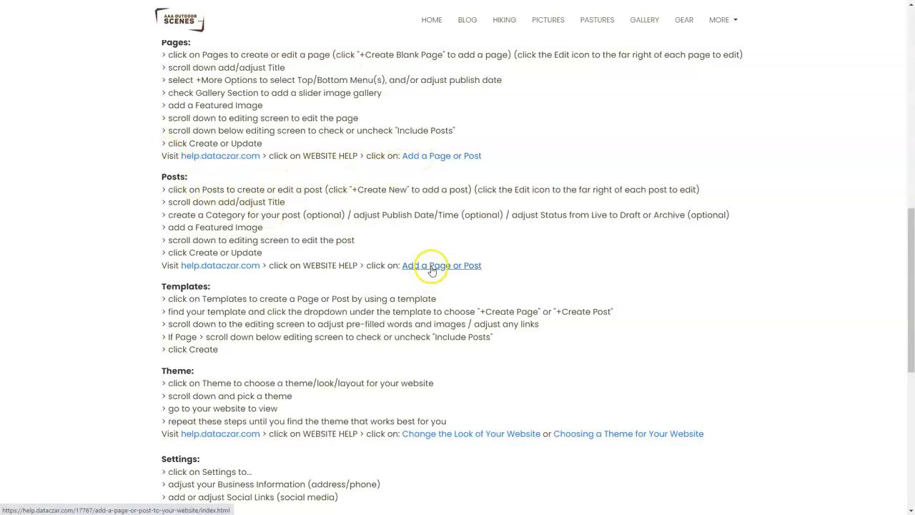
scroll(236, 350, down, 1)
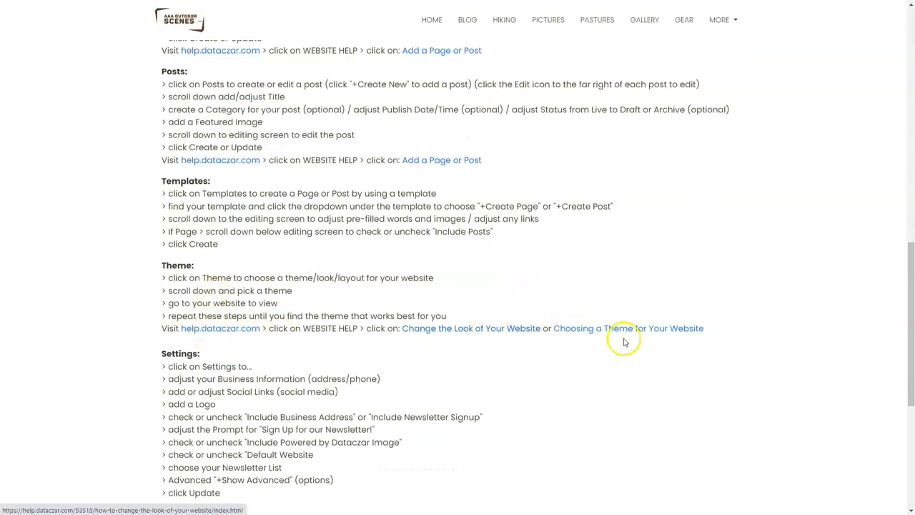
scroll(290, 268, up, 1)
scroll(244, 286, down, 5)
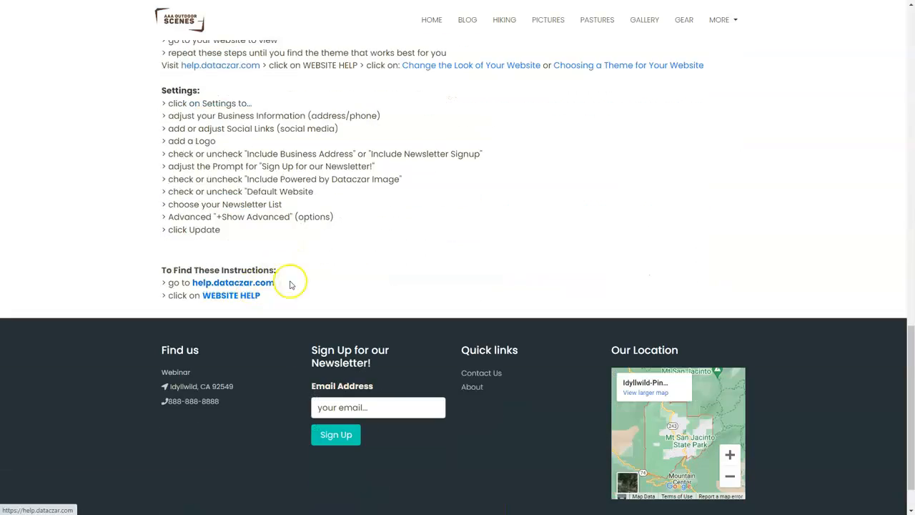
scroll(378, 256, up, 10)
scroll(379, 256, up, 3)
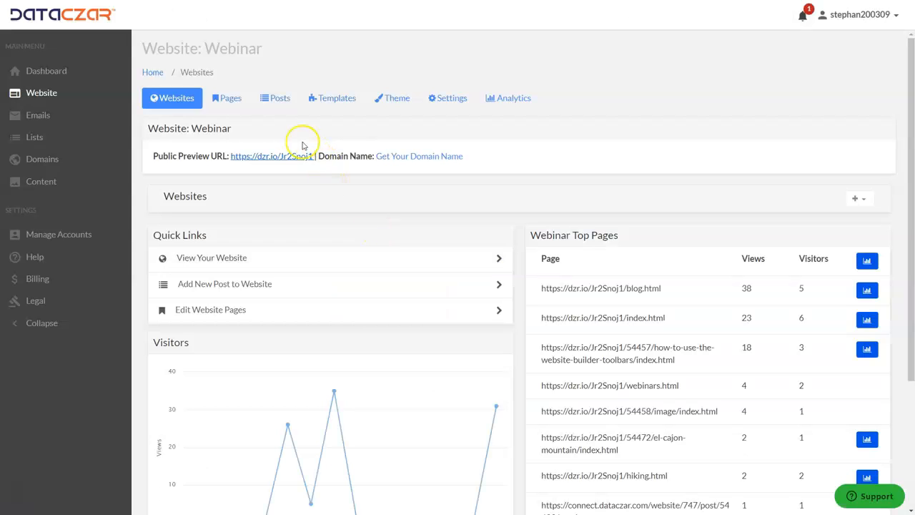
Start a new blank page in the website's Top menu and title it "Hiking101"
click(235, 102)
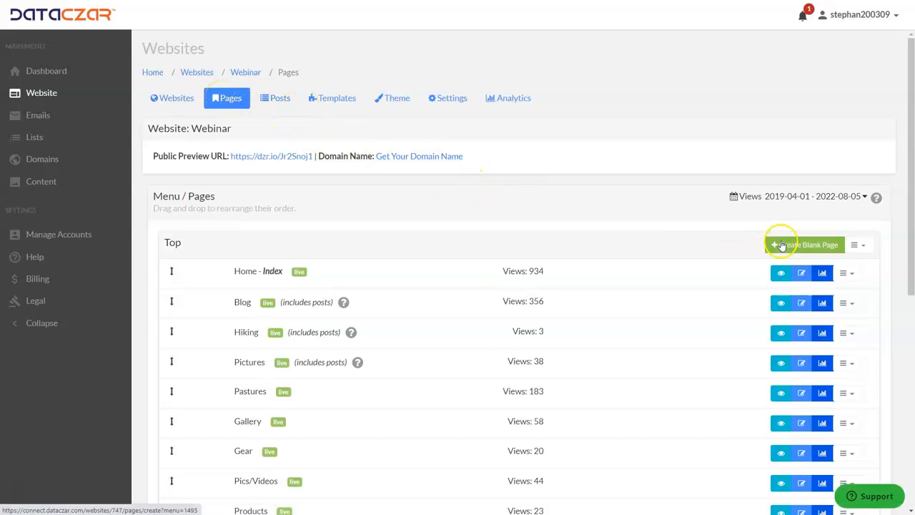
click(795, 249)
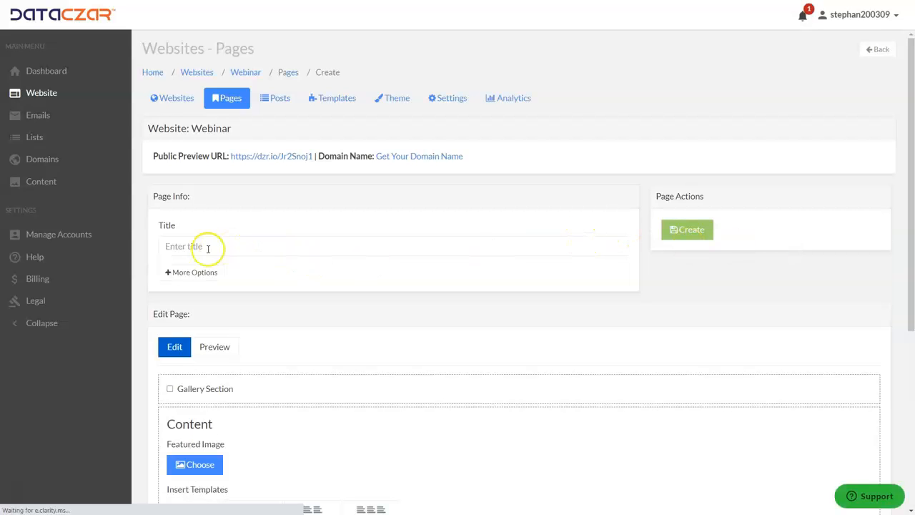
click(201, 248)
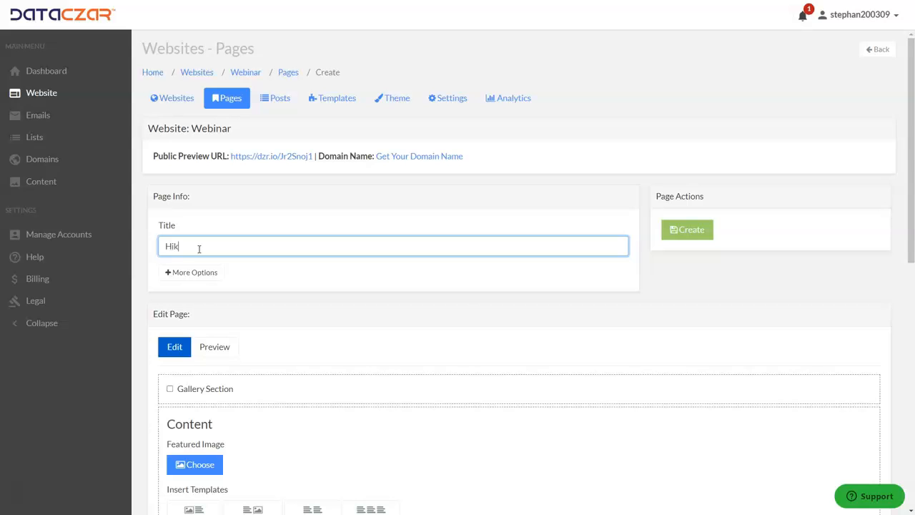
text(Hiking101)
Enter the lines "Hiking 101" and "Learn How to Stay Safe on the Trails!" in the page content and center them
scroll(419, 364, down, 3)
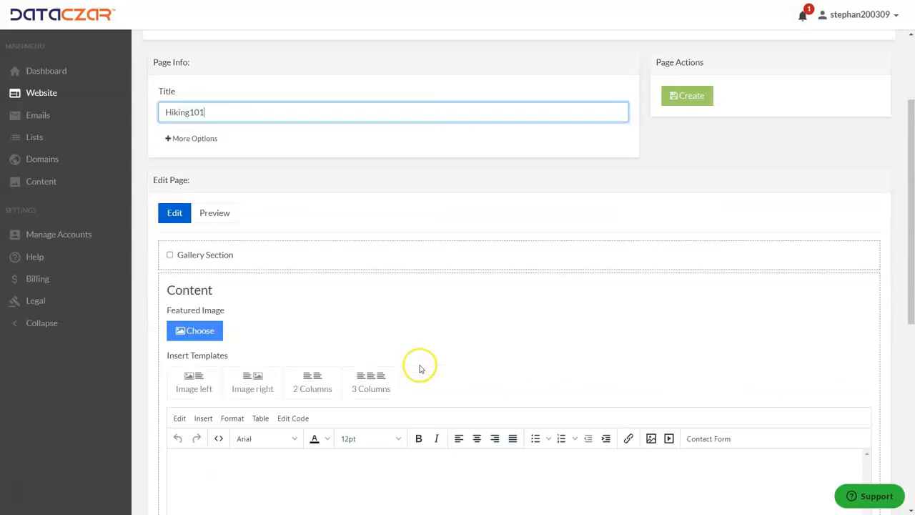
click(441, 380)
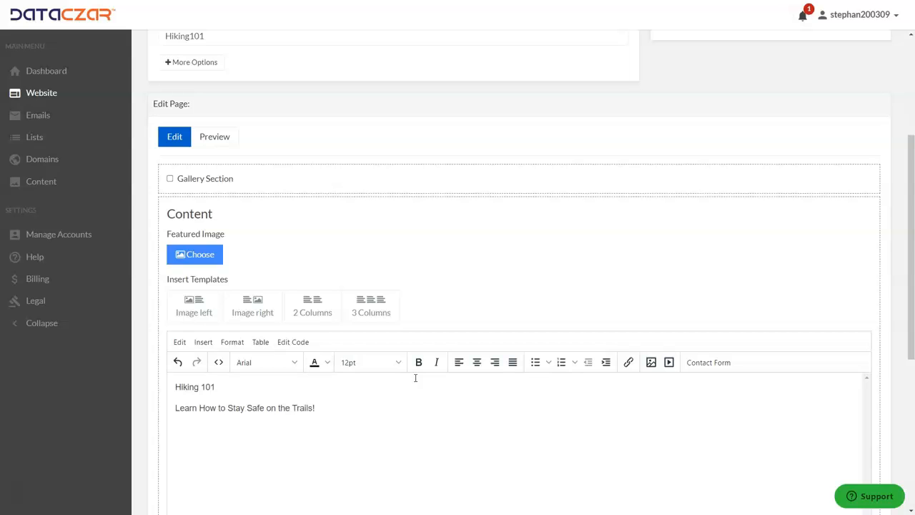
drag(336, 409, 181, 380)
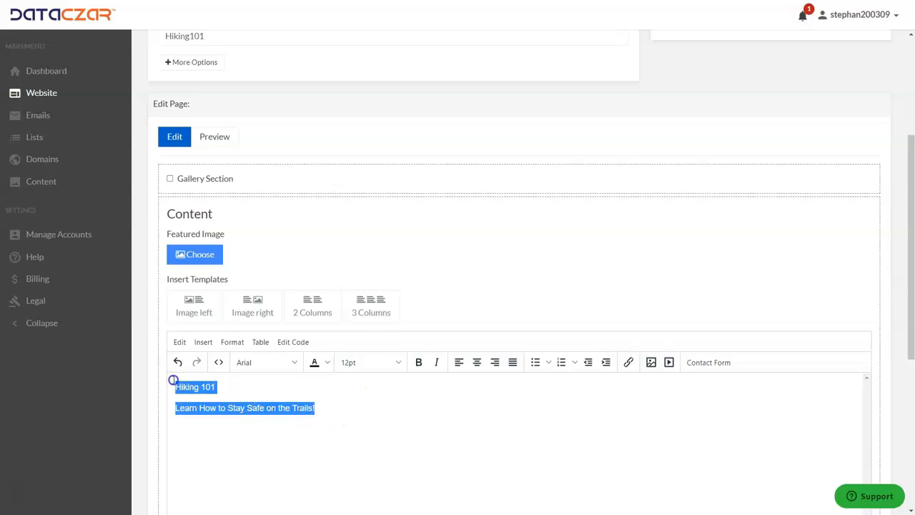
click(476, 364)
Format the "Hiking 101" line in the page content as Heading 1
drag(560, 386, 476, 387)
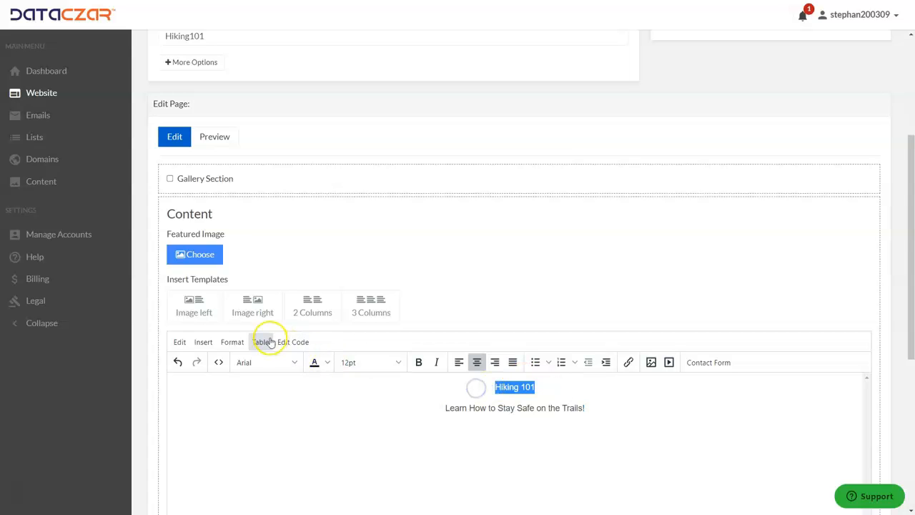
click(234, 343)
mouse_move(259, 469)
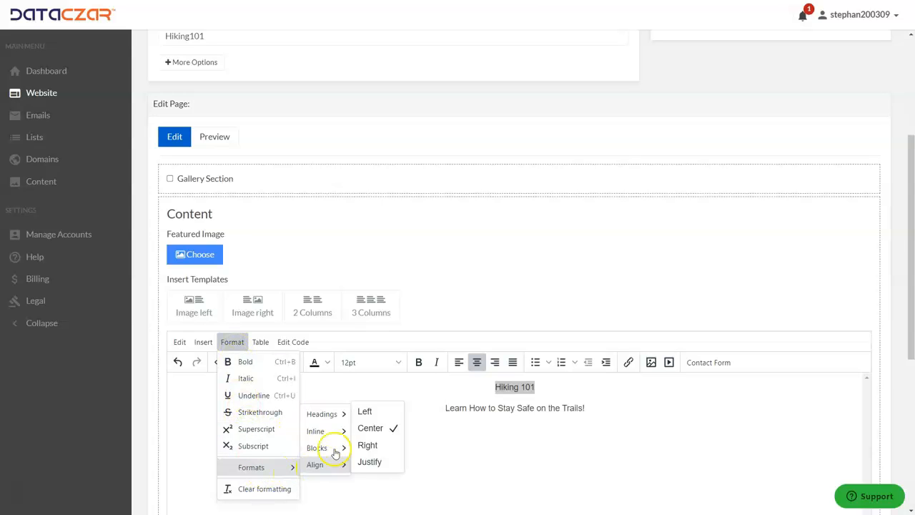
mouse_move(333, 415)
click(378, 418)
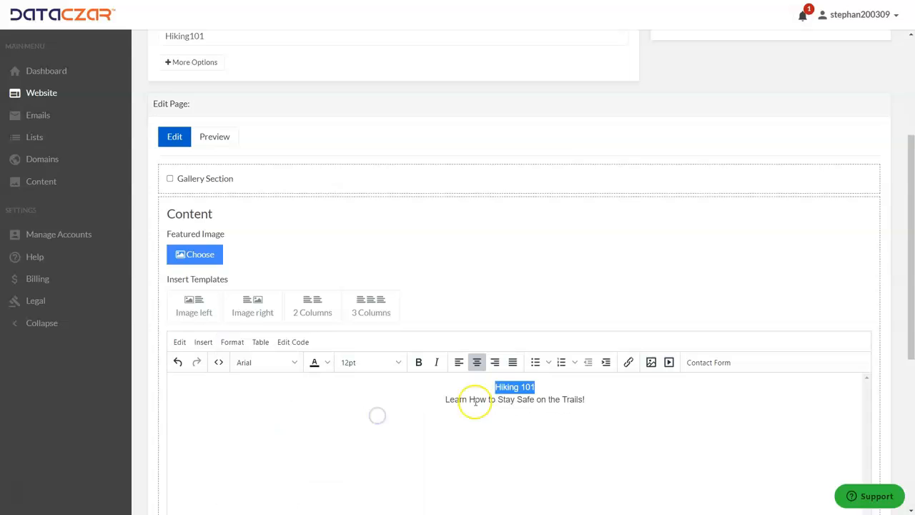
Format the line "Learn How to Stay Safe on the Trails!" as Heading 2
drag(590, 401, 442, 401)
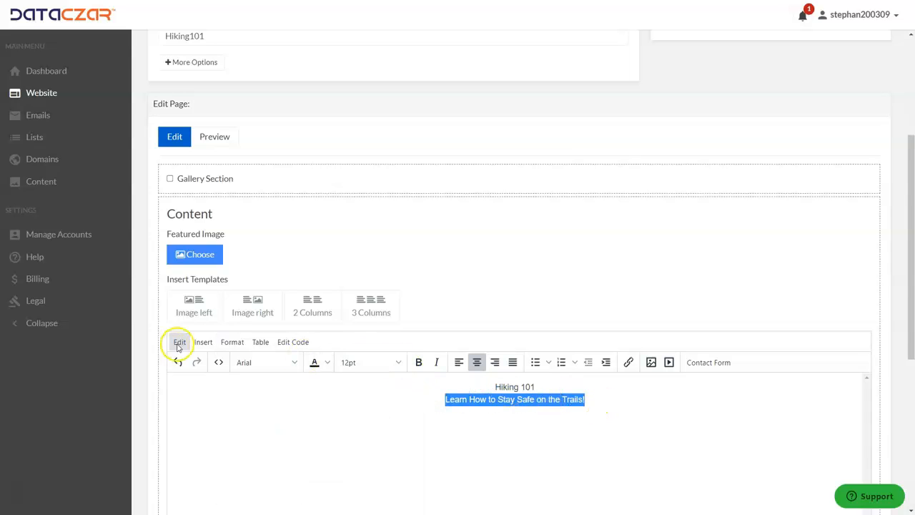
click(232, 342)
mouse_move(259, 468)
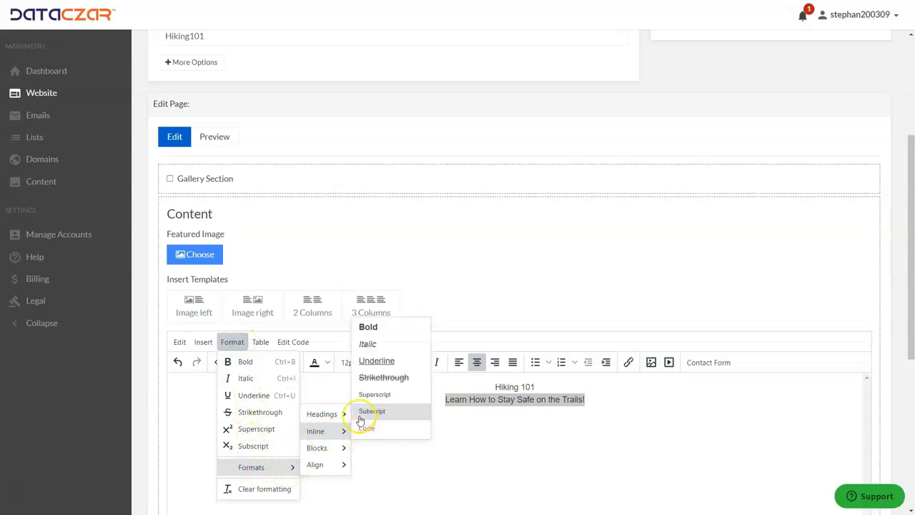
mouse_move(347, 418)
click(378, 433)
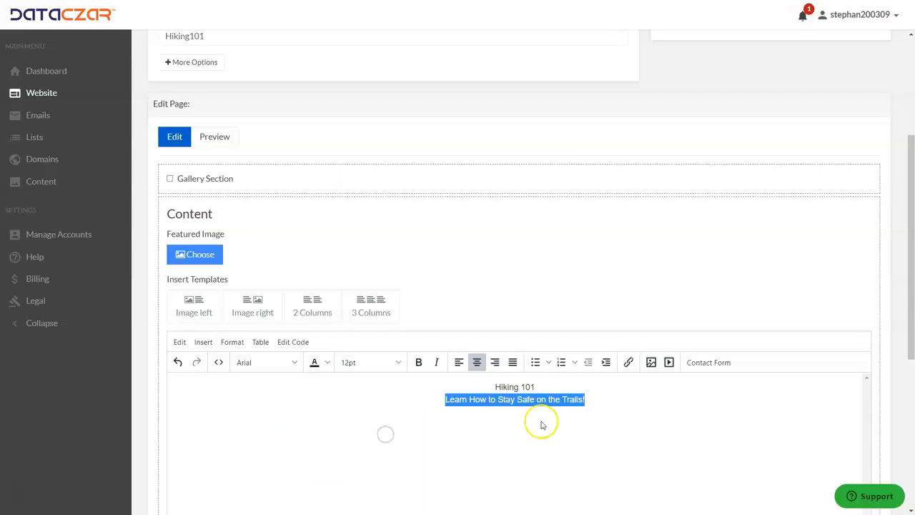
click(664, 406)
Create the Hiking101 page with Include Posts left unchecked
scroll(293, 327, down, 5)
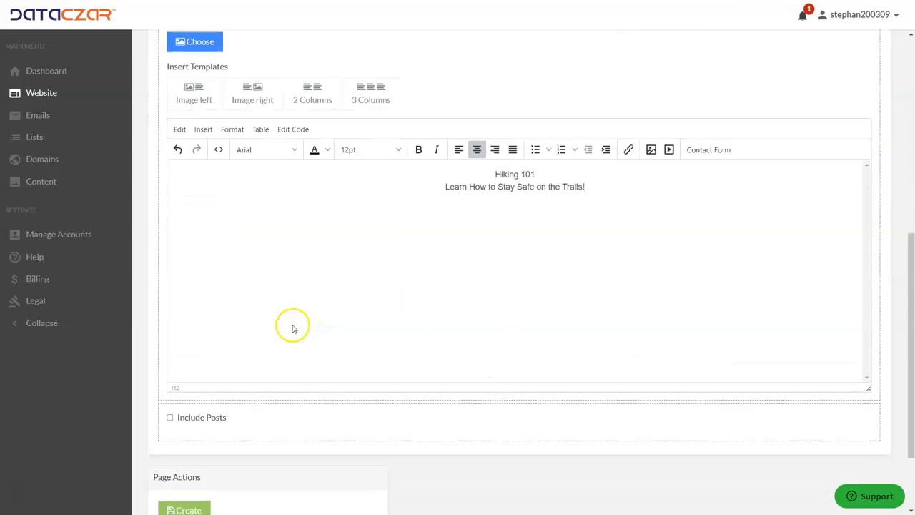
click(190, 406)
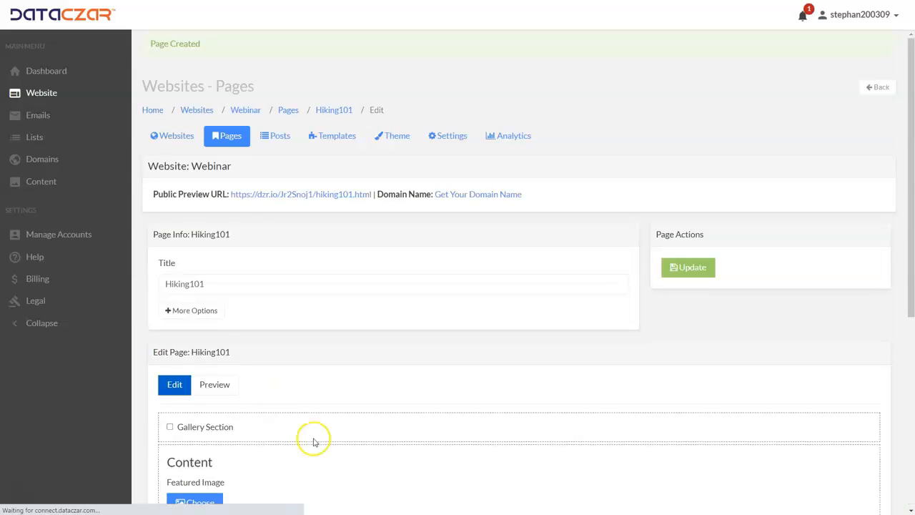
Open the Hiking101 page for editing from the Top menu's page list
click(236, 138)
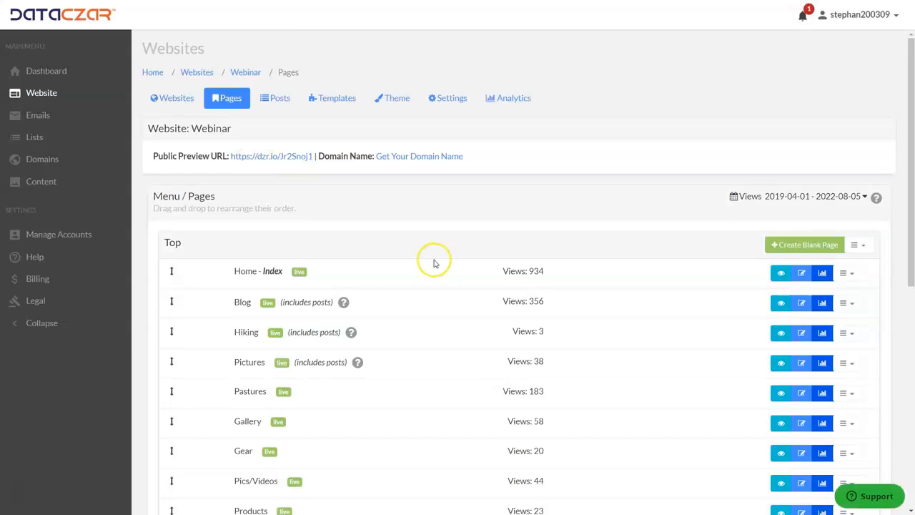
scroll(419, 251, down, 3)
scroll(329, 279, down, 3)
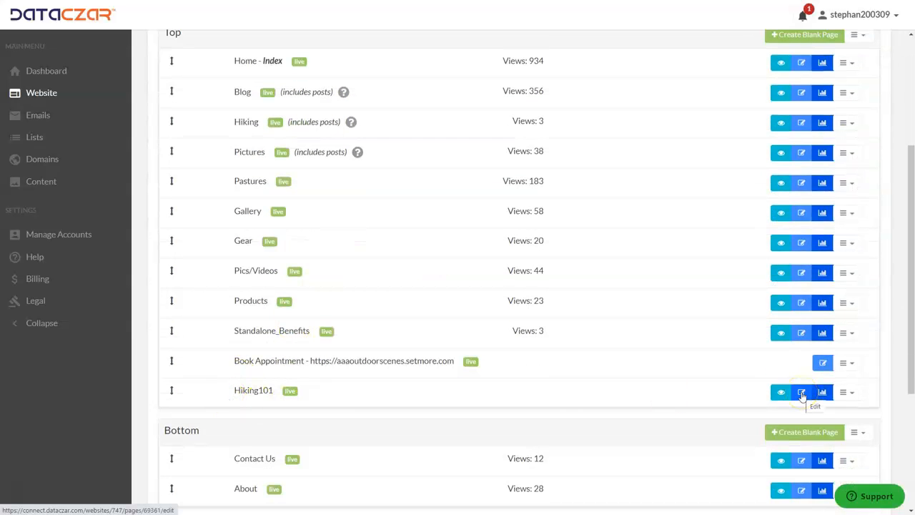
click(802, 393)
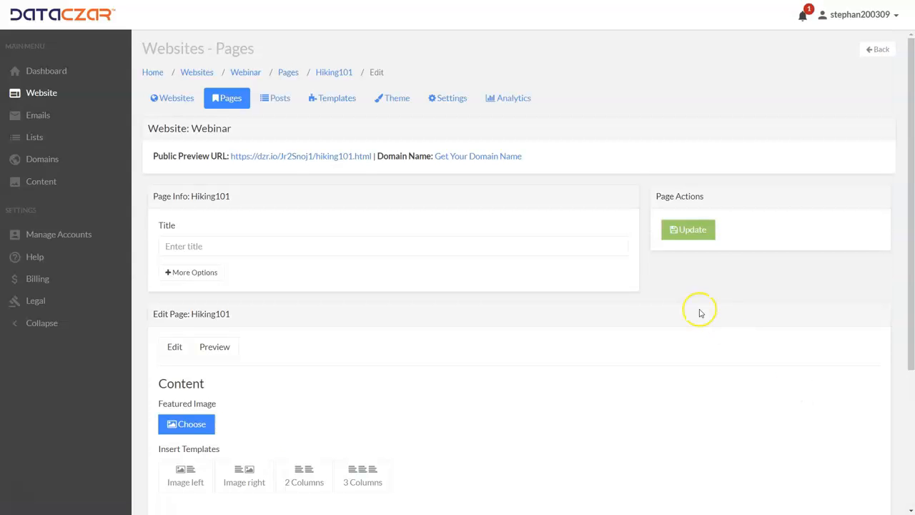
Examine the Hiking101 page's additional options for menu placement, search engine visibility, publish date and status
scroll(321, 245, down, 3)
scroll(321, 245, up, 2)
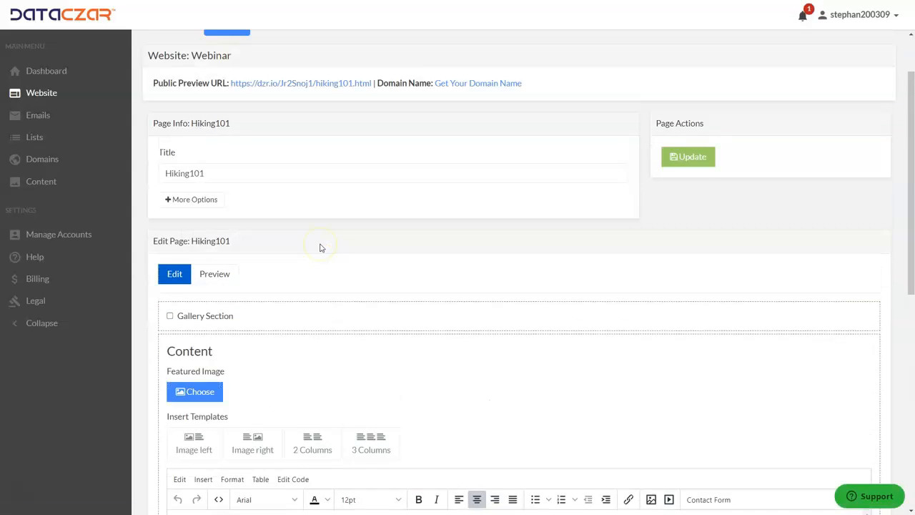
click(208, 223)
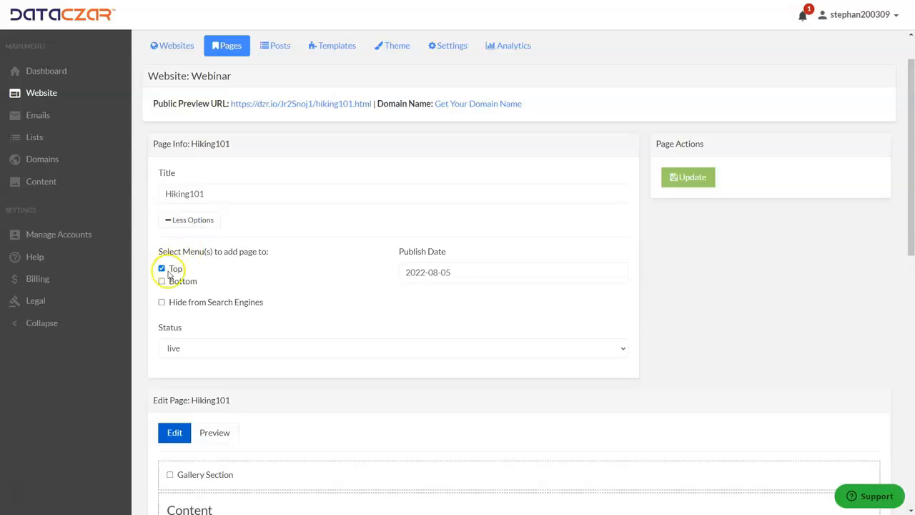
click(189, 223)
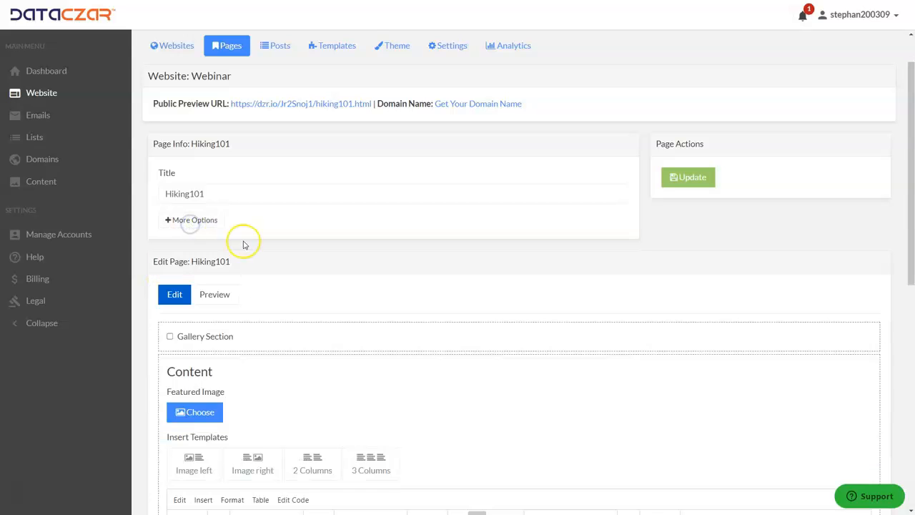
Switch the Hiking101 page's Gallery Section on and off again, and review its featured image, insert templates, content and posts areas
scroll(241, 241, down, 3)
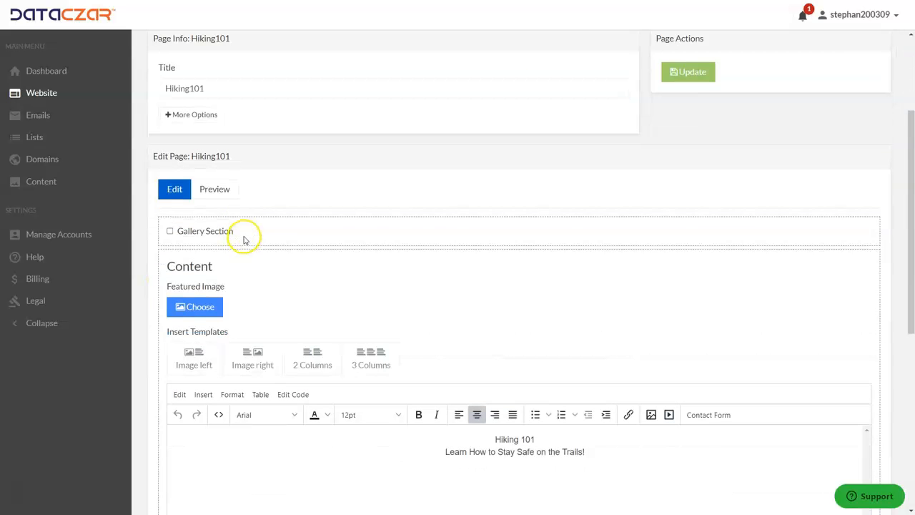
click(171, 231)
click(170, 232)
scroll(258, 195, down, 2)
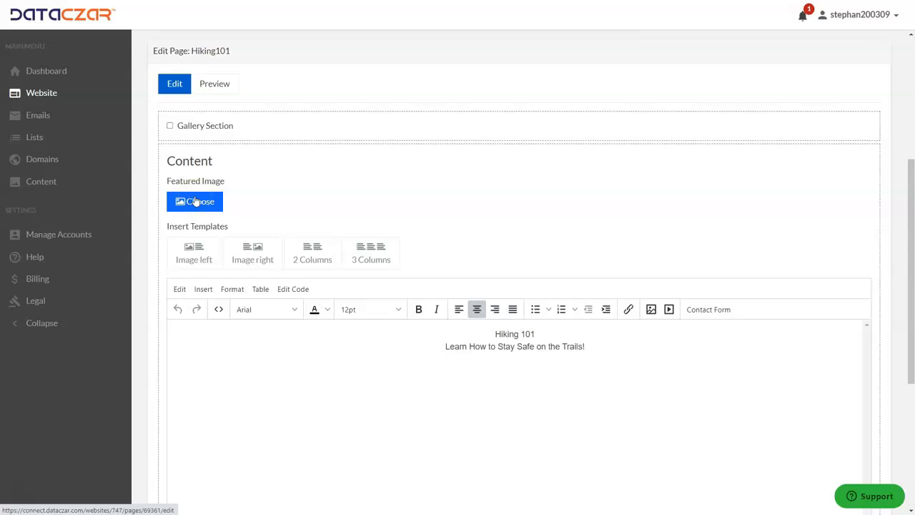
scroll(458, 323, down, 2)
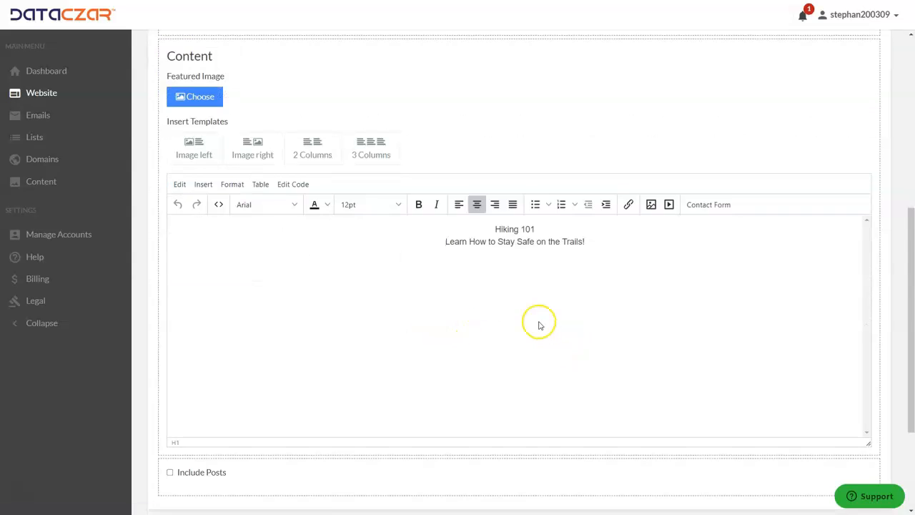
scroll(537, 323, up, 4)
scroll(536, 323, up, 3)
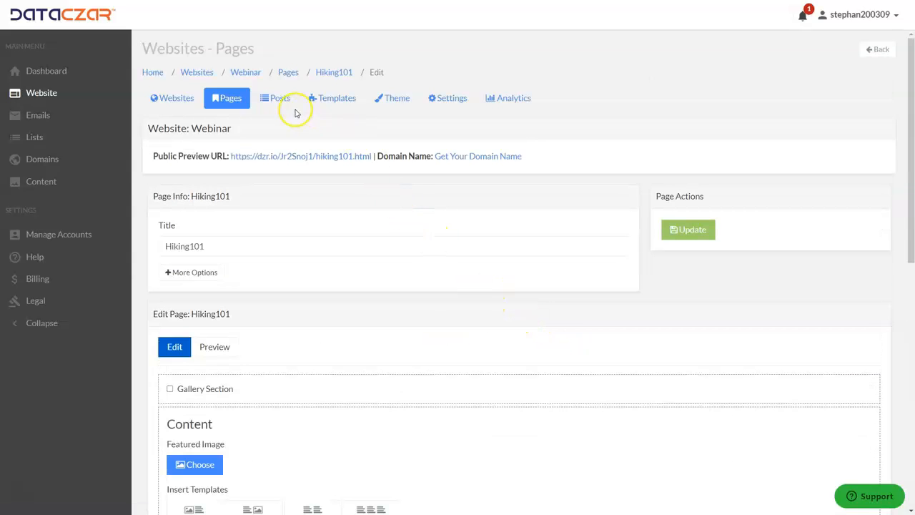
Leave the Hiking101 page editor without saving and open the Webinar website's list of posts
click(234, 98)
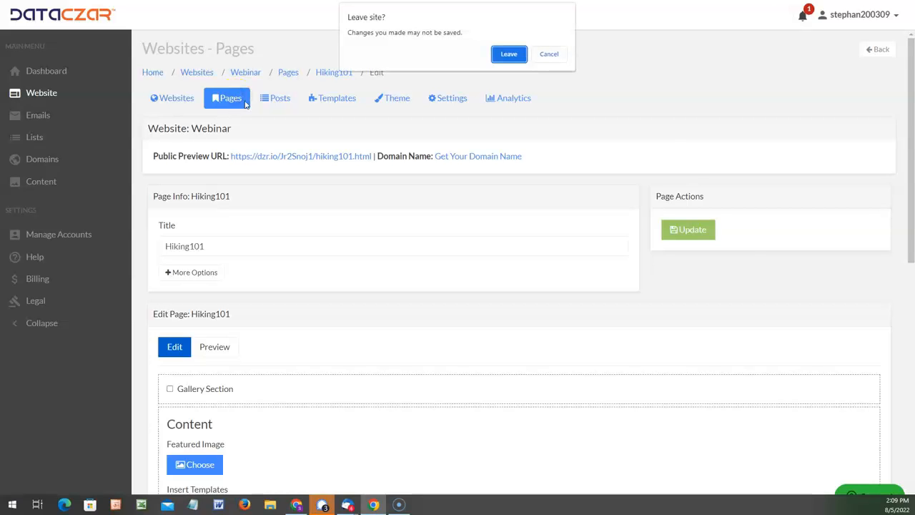
click(510, 55)
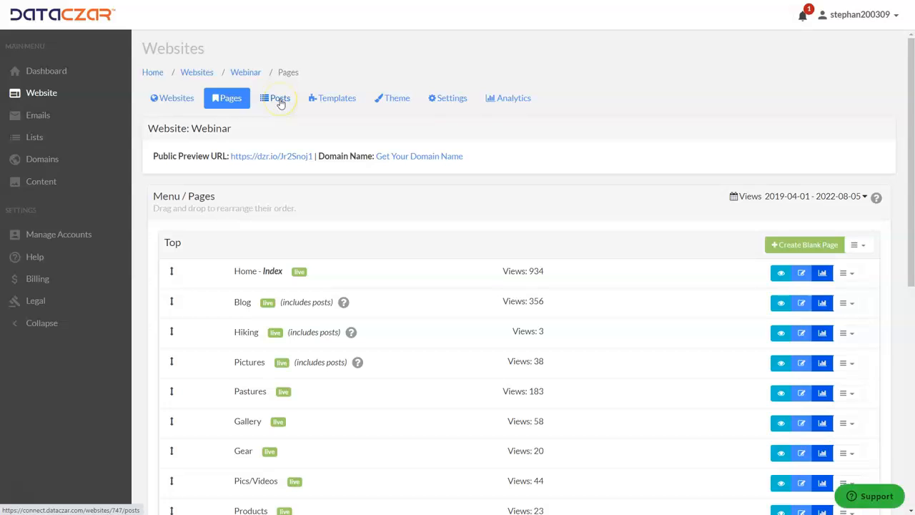
click(281, 100)
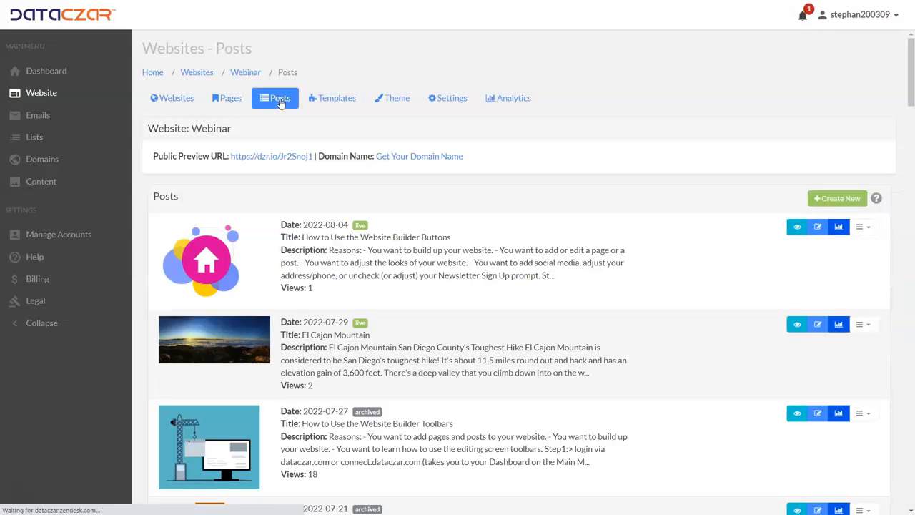
Open a blank new post and examine its title, featured image, publishing, category, status and content fields
click(838, 201)
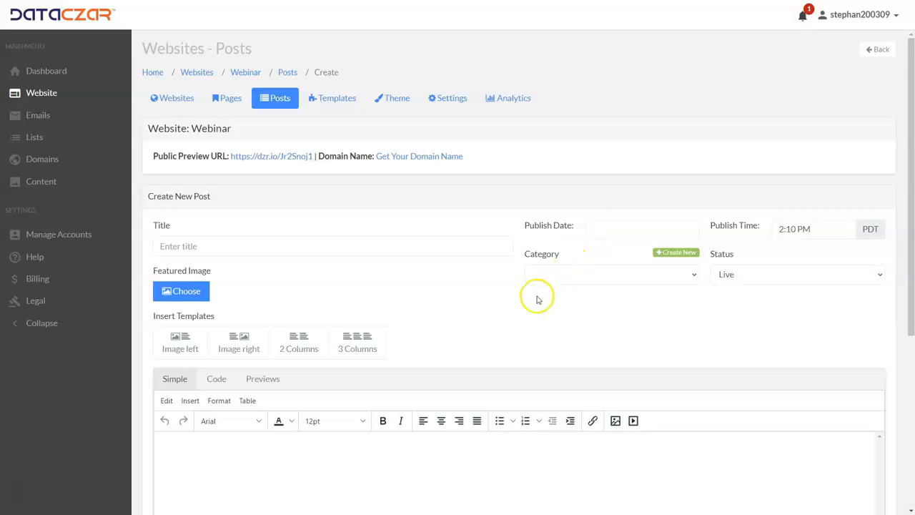
scroll(399, 352, down, 3)
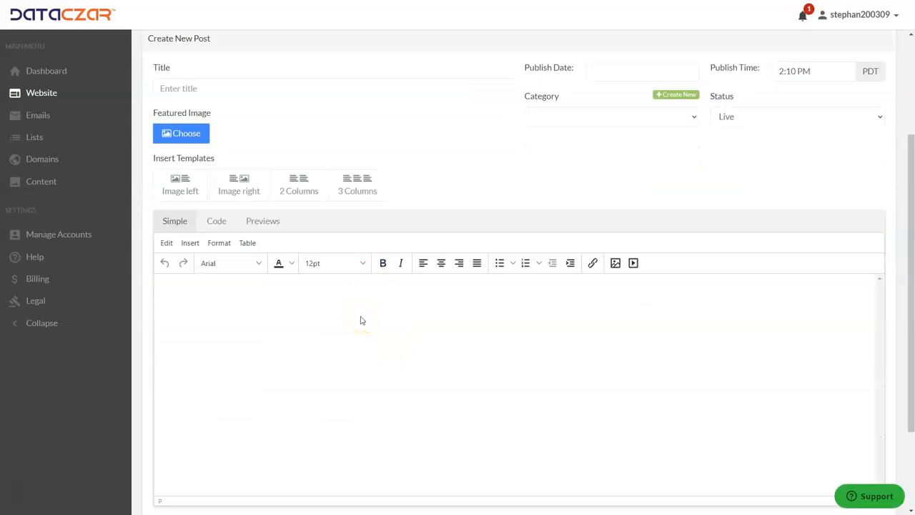
scroll(361, 320, up, 3)
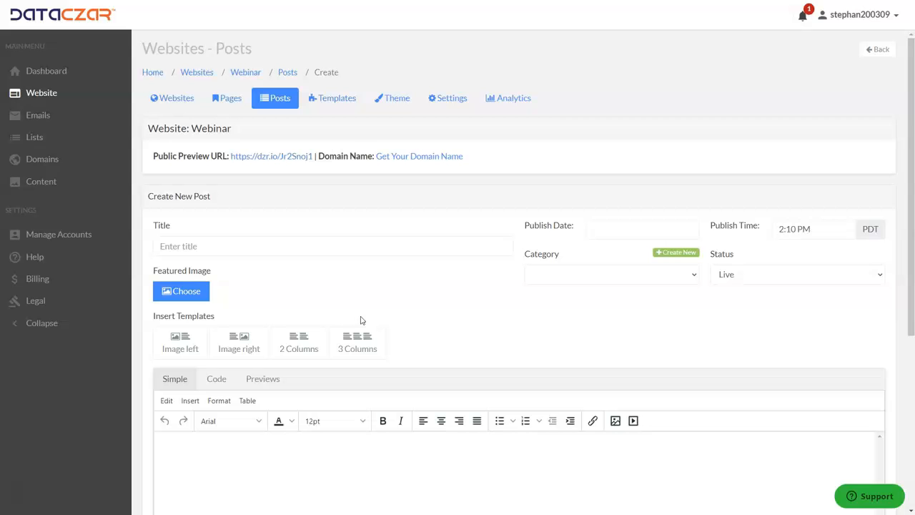
Return to the posts list, open the El Cajon Mountain post for editing and review its settings and content
click(284, 100)
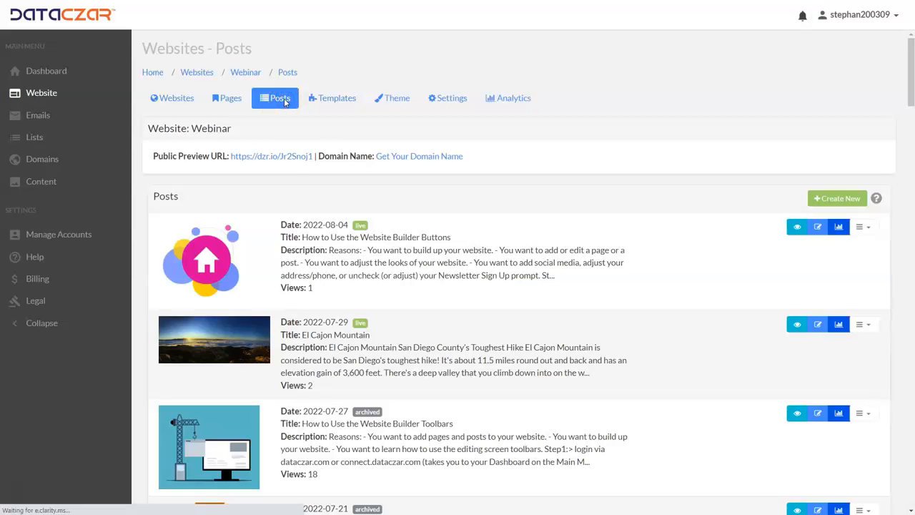
click(819, 326)
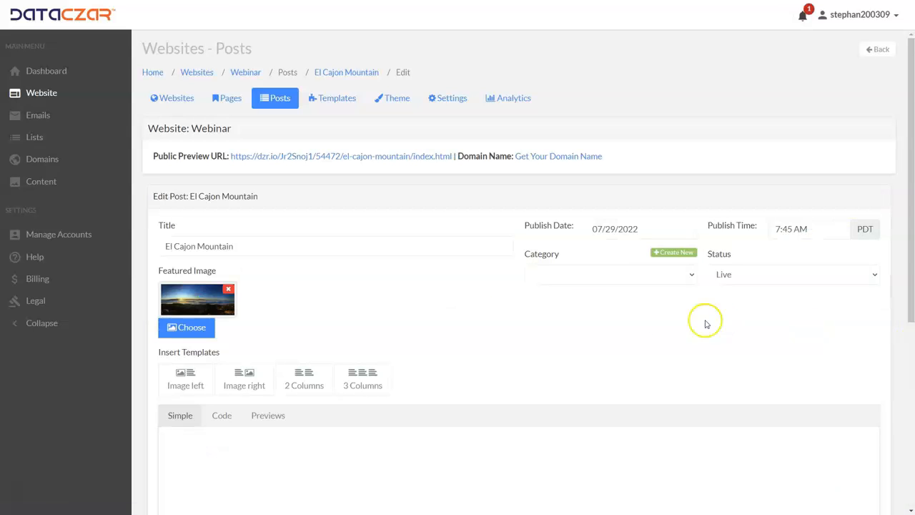
scroll(317, 272, down, 5)
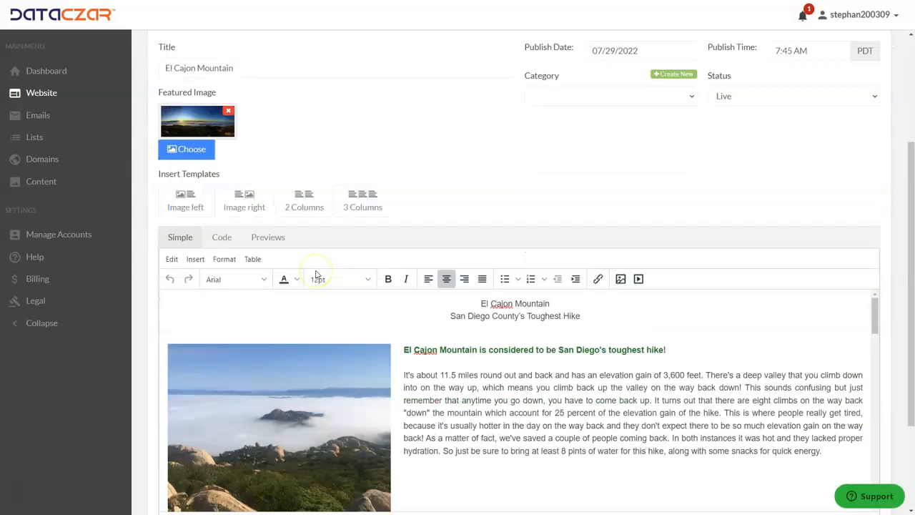
scroll(317, 272, up, 5)
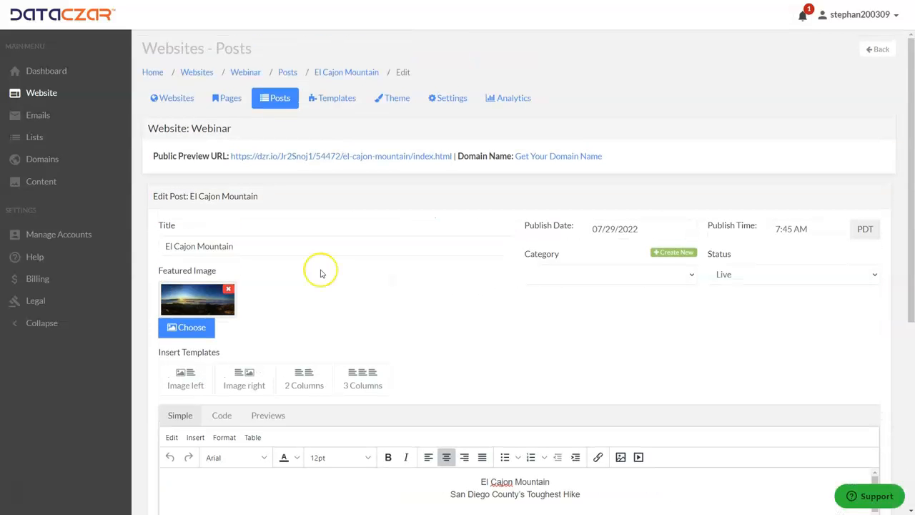
Leave the post through the website's page list and browse the new web page templates as far as Meet Team
click(237, 104)
click(279, 99)
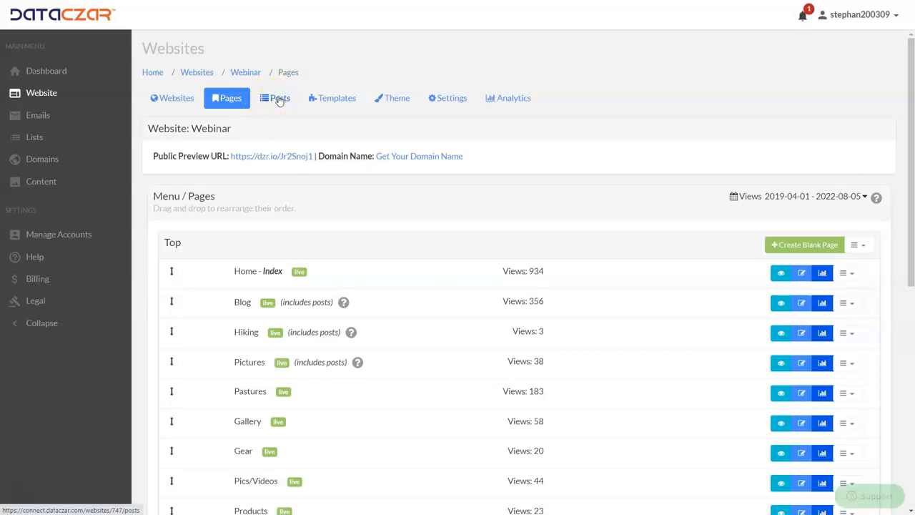
click(340, 99)
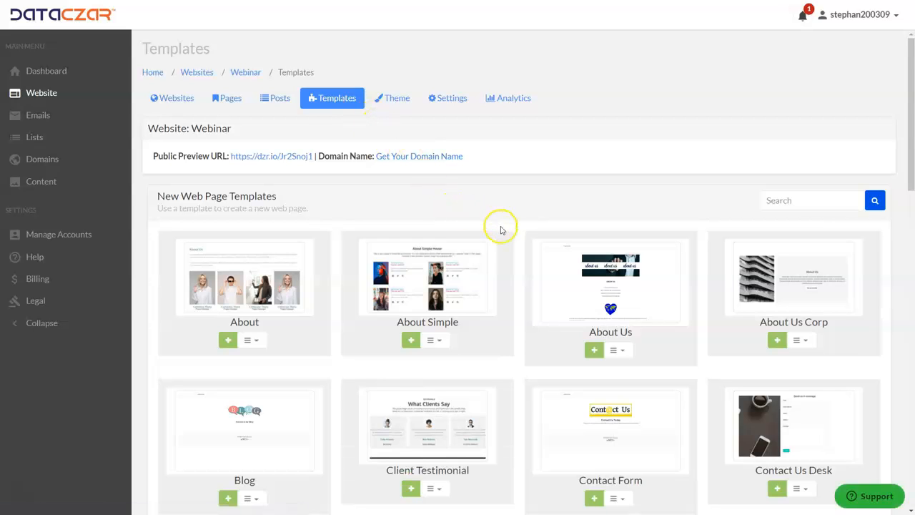
scroll(522, 265, down, 5)
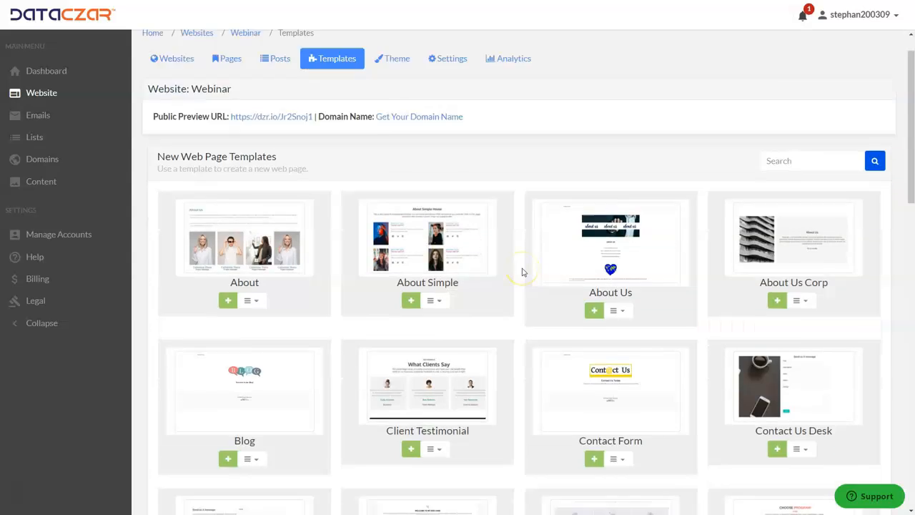
scroll(522, 272, down, 4)
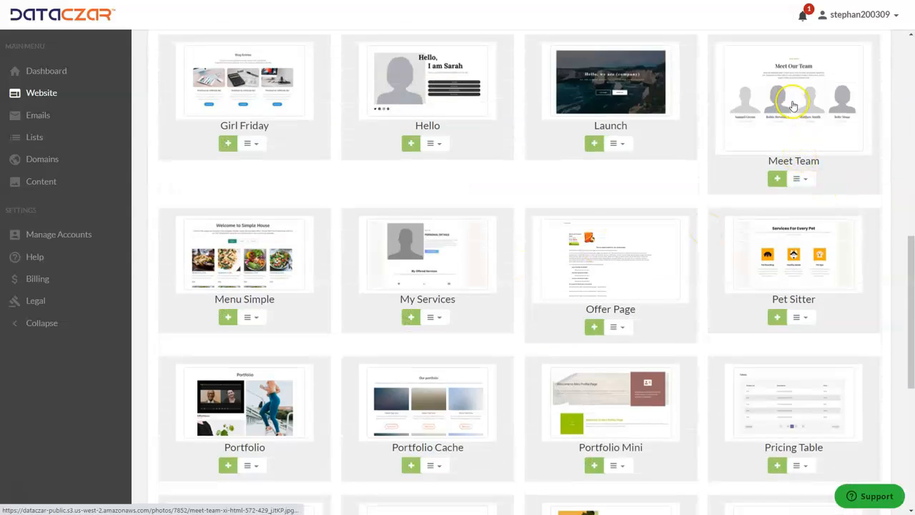
Start a new page from the Meet Team template, leaving its title empty
click(806, 183)
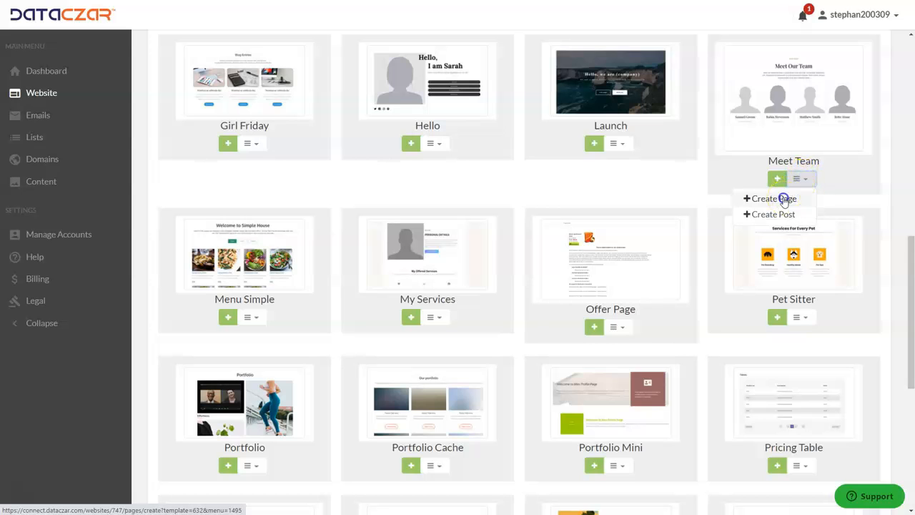
click(783, 200)
click(207, 245)
scroll(266, 240, down, 7)
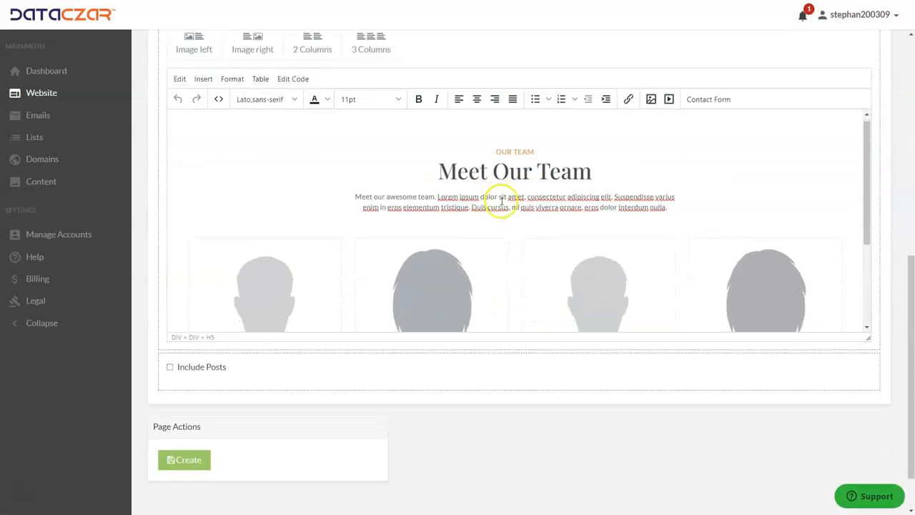
Select each of the four placeholder team photos in turn, and place the cursor in the third team member's job title
scroll(501, 199, down, 3)
click(277, 158)
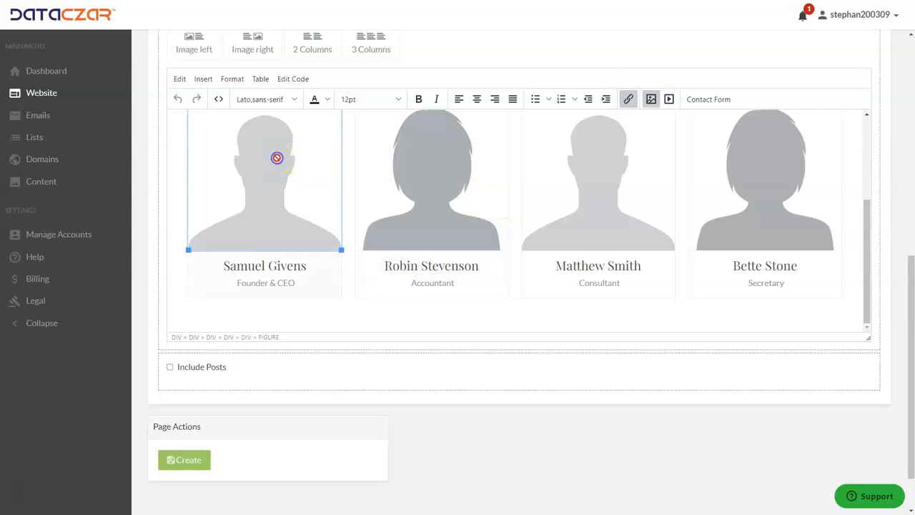
click(467, 168)
click(598, 175)
click(747, 182)
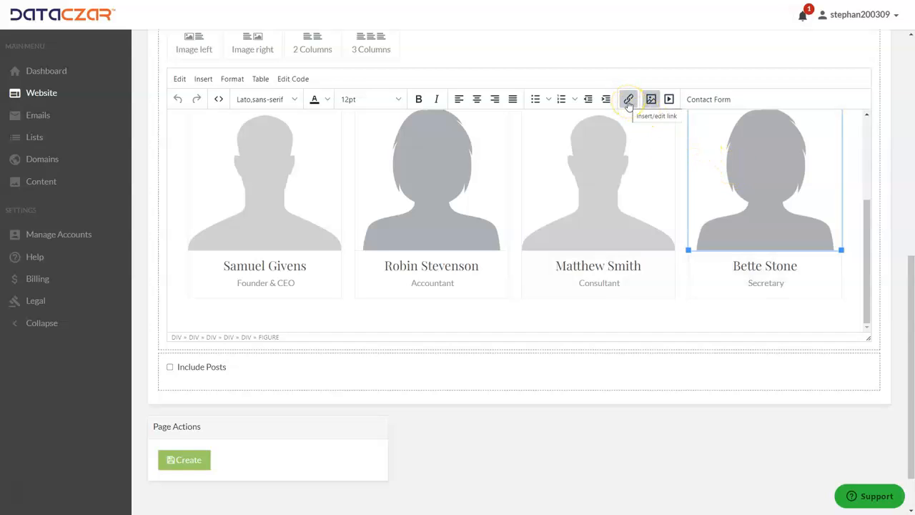
click(615, 284)
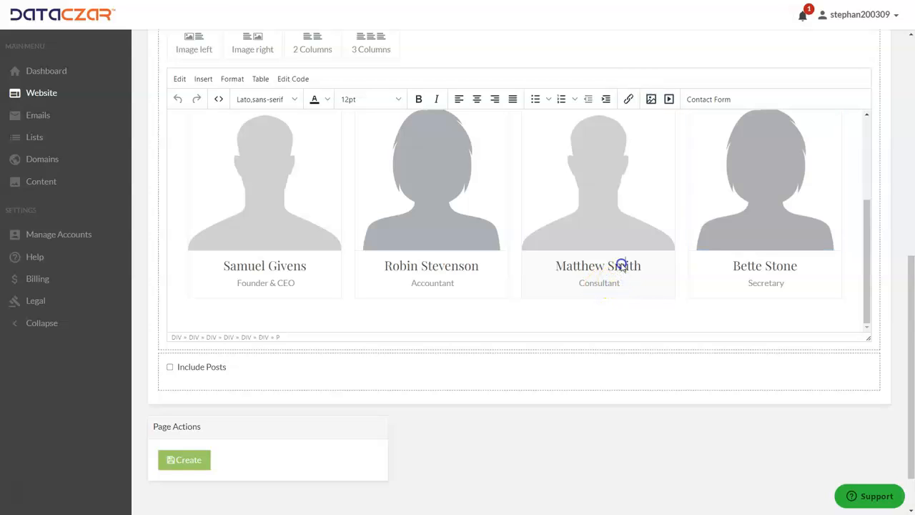
Place the cursor in the "Meet Our Team" heading and its introductory paragraph to inspect the template's editable text
scroll(619, 266, up, 4)
click(543, 195)
click(440, 179)
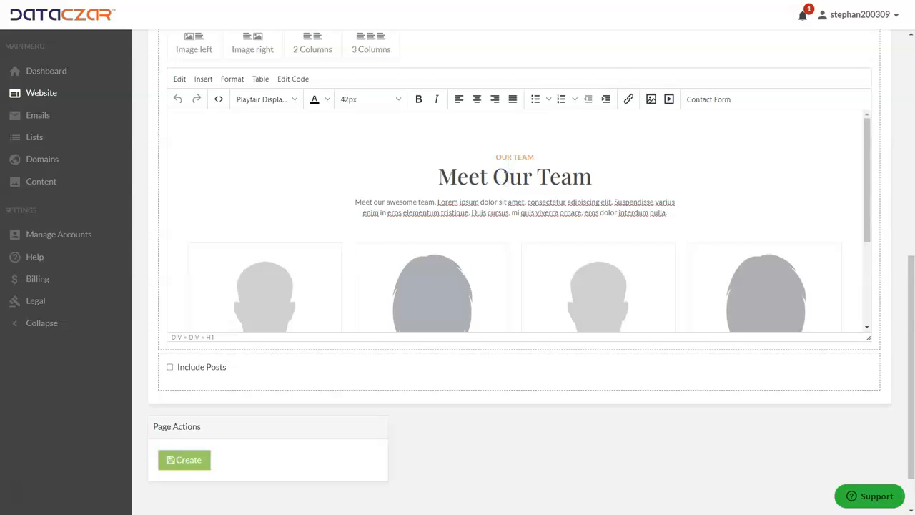
click(503, 207)
scroll(503, 207, up, 5)
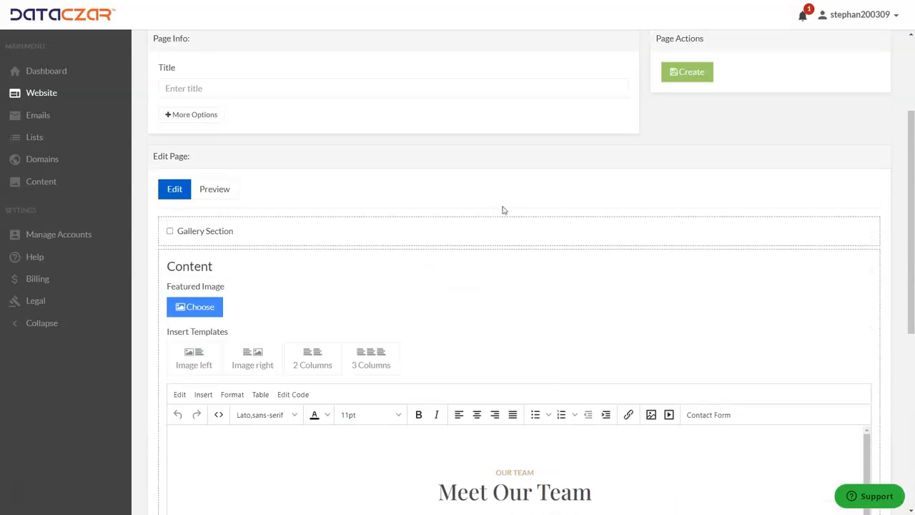
scroll(503, 209, up, 3)
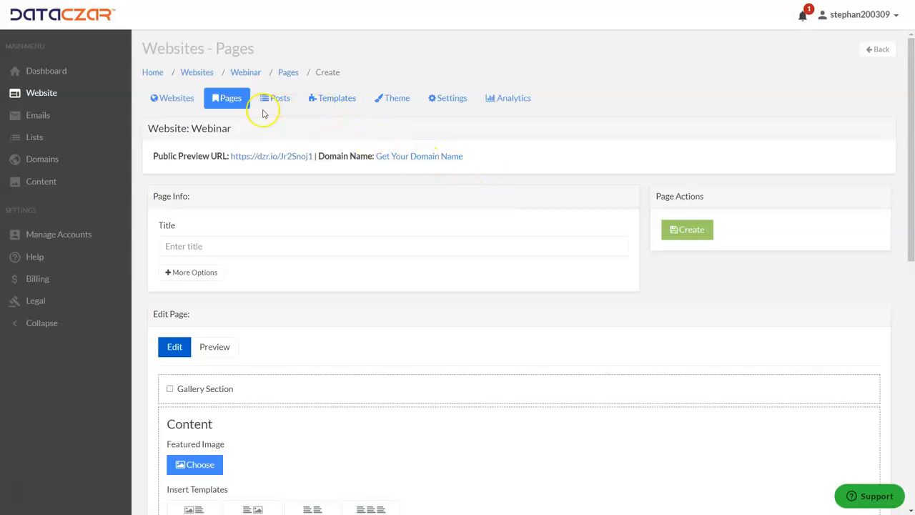
Discard the unsaved Meet Team page and return to the web page templates around Client Testimonial
click(341, 100)
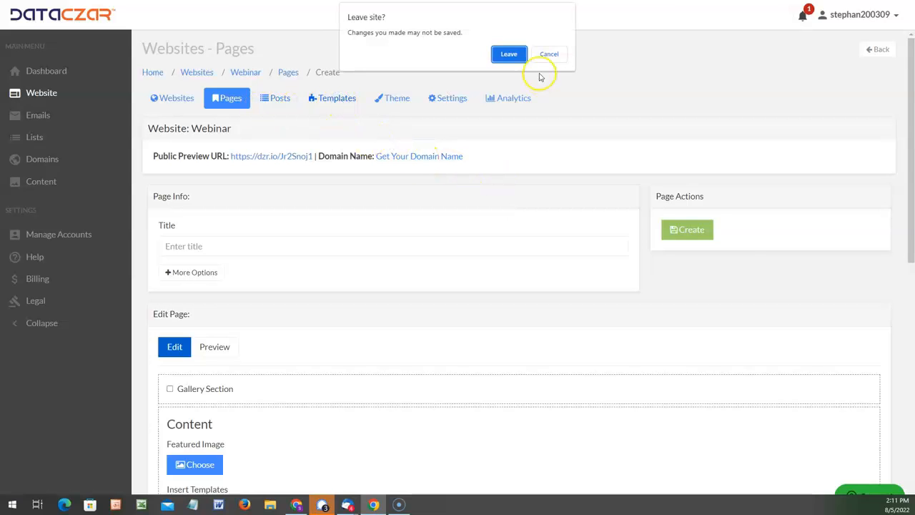
click(509, 54)
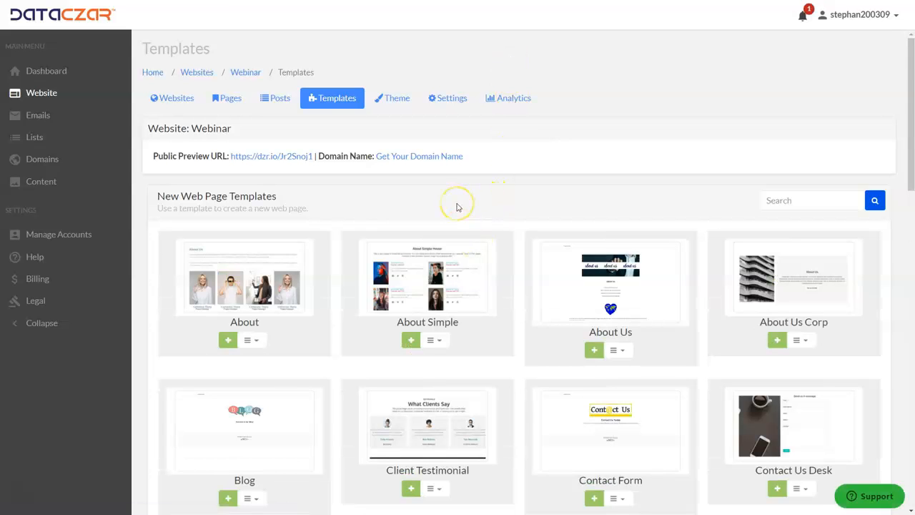
scroll(458, 207, down, 2)
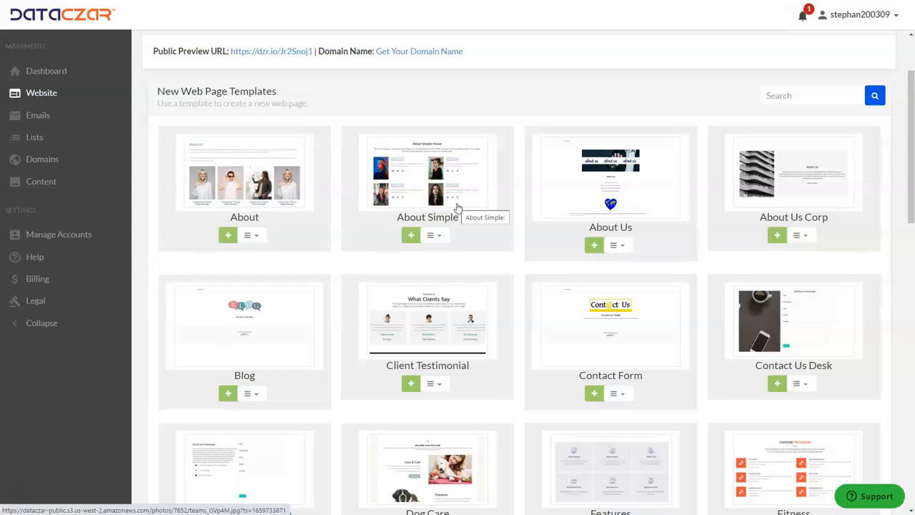
scroll(458, 207, down, 1)
Start a new post from the Client Testimonial template, leaving its title empty
click(439, 331)
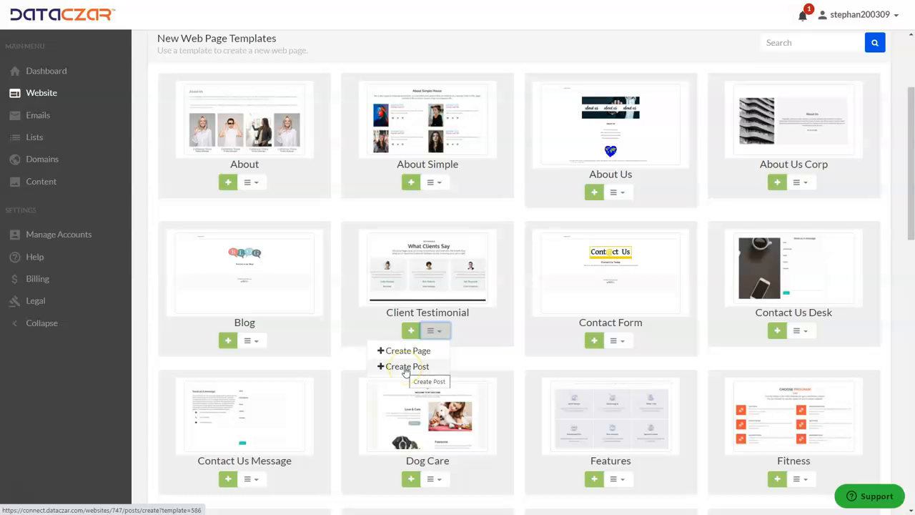
click(406, 367)
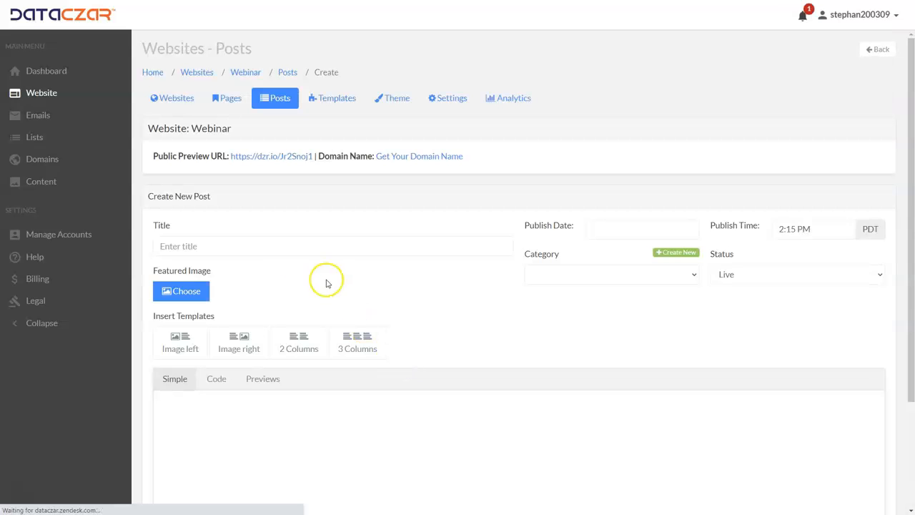
click(204, 246)
scroll(328, 255, down, 4)
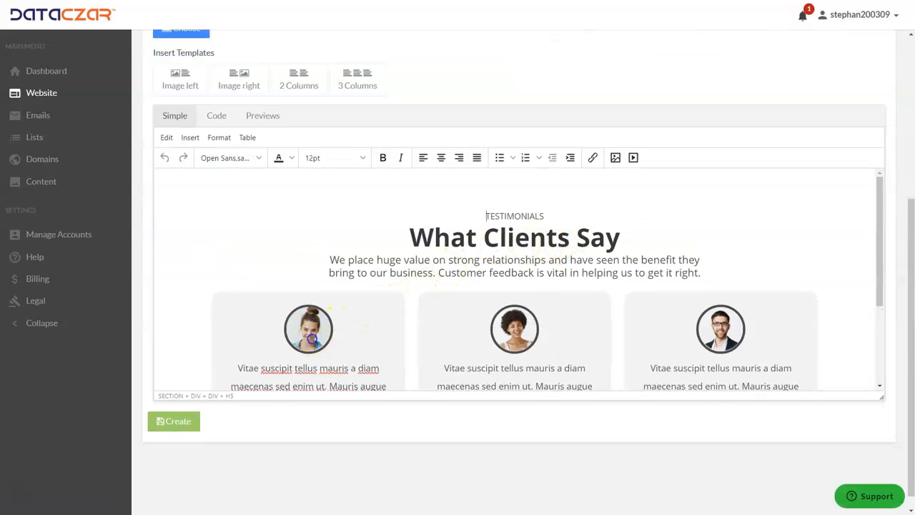
Select each of the three placeholder client photos in turn to inspect the template's replaceable images
click(312, 338)
click(532, 330)
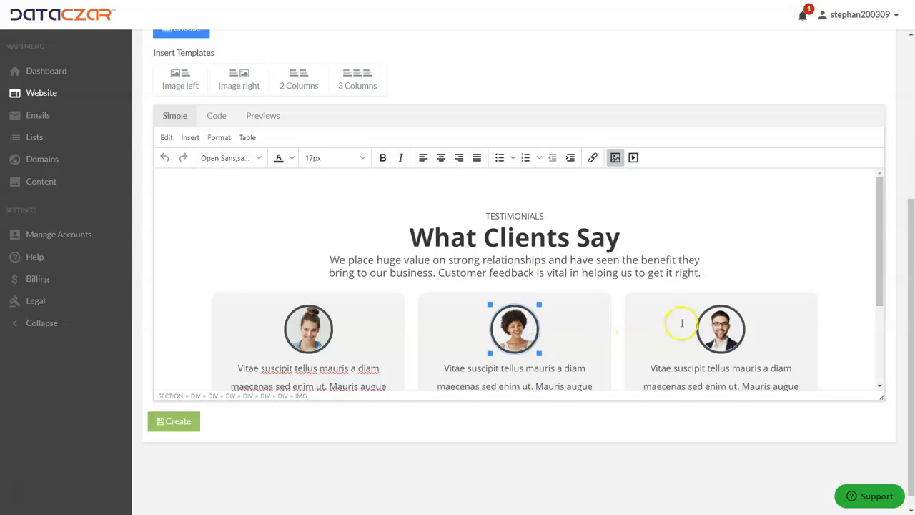
click(740, 328)
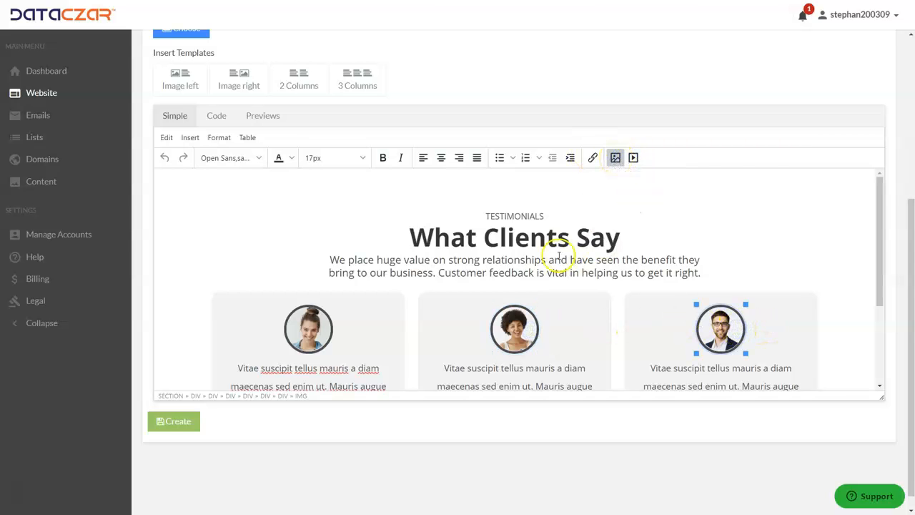
Select the first testimonial's quote and the client's job title to inspect the template's editable text
scroll(492, 256, down, 3)
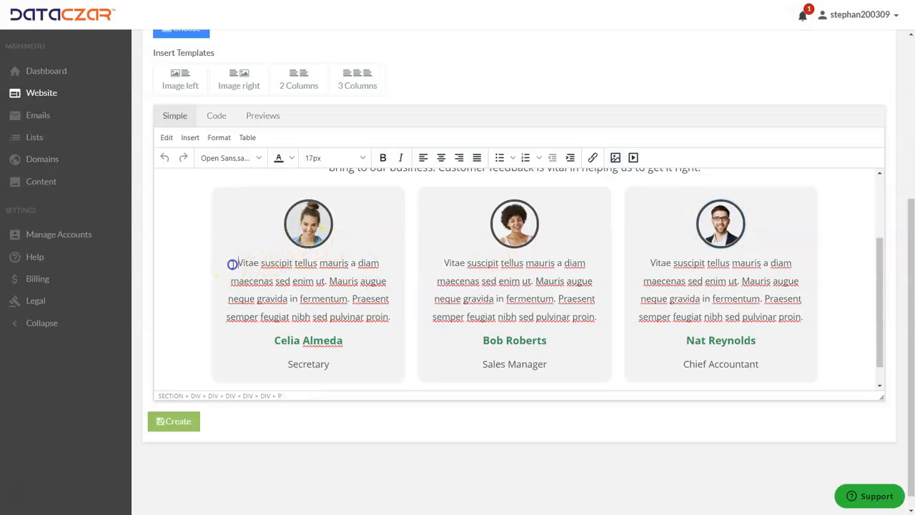
drag(233, 262, 351, 319)
click(350, 320)
drag(281, 340, 312, 367)
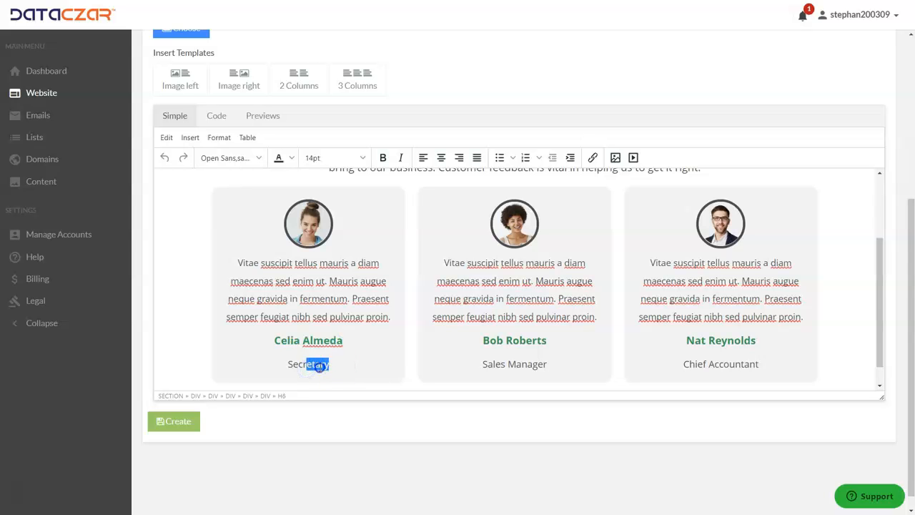
Discard the unsaved Client Testimonial post and return to the web page templates
scroll(340, 293, up, 10)
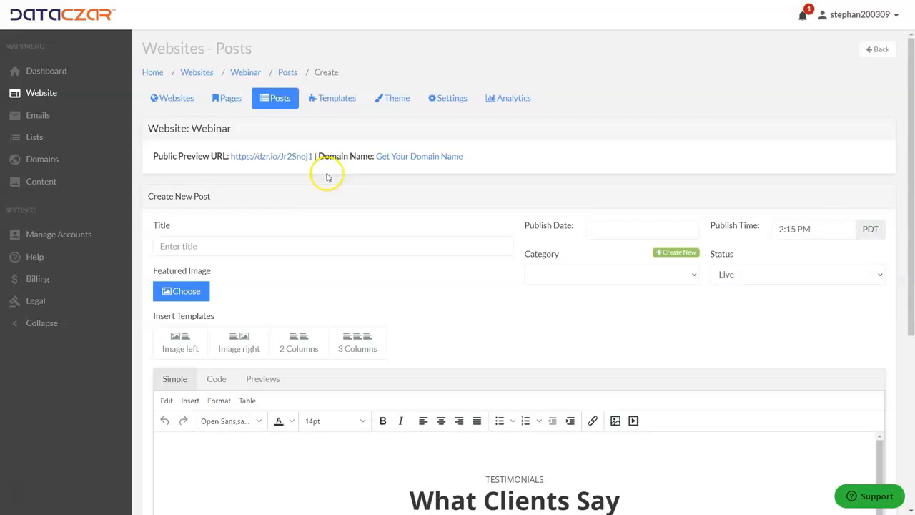
click(337, 98)
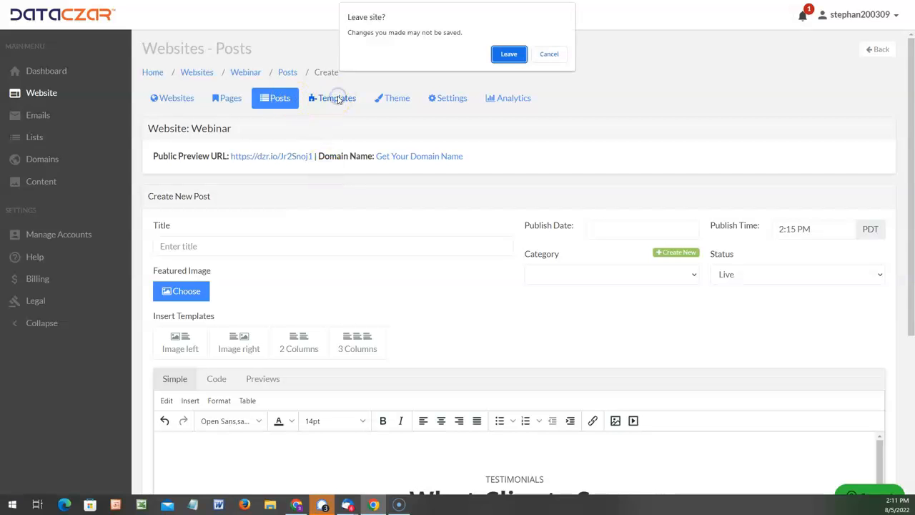
click(509, 53)
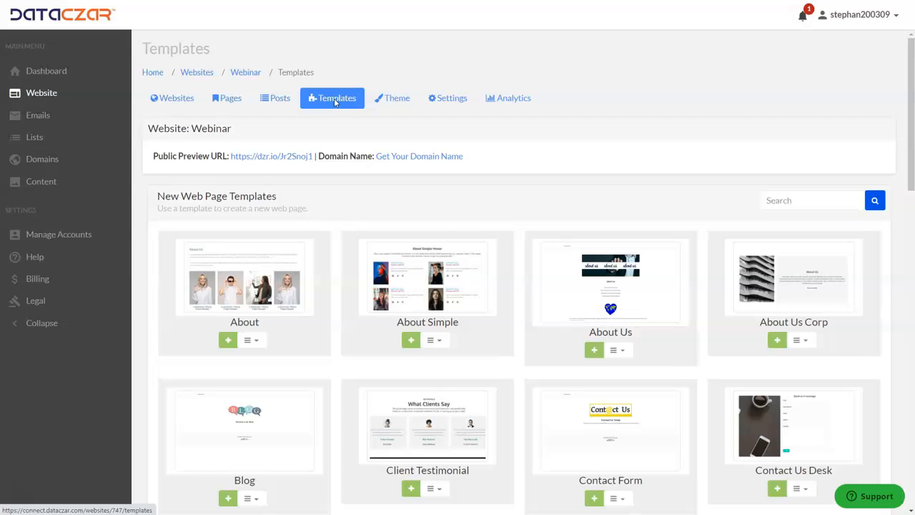
Open the website's theme options and apply the Construct theme
click(398, 101)
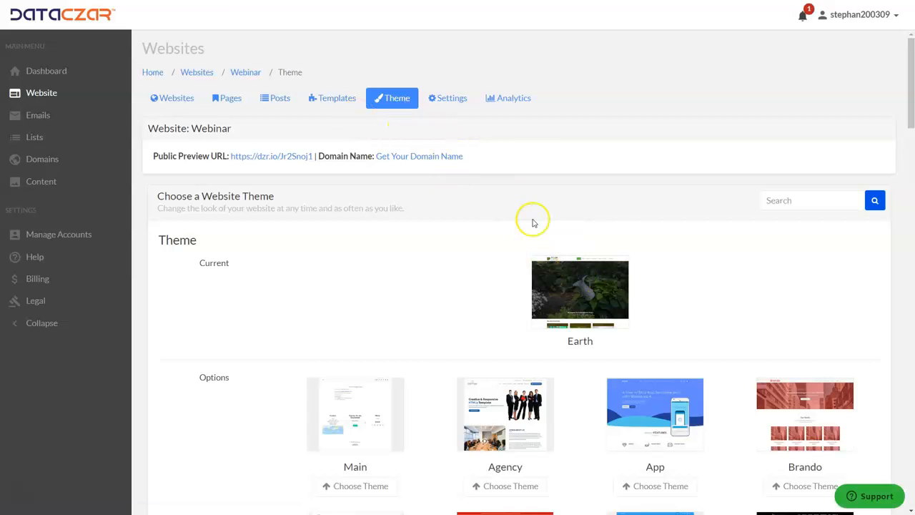
scroll(526, 222, down, 2)
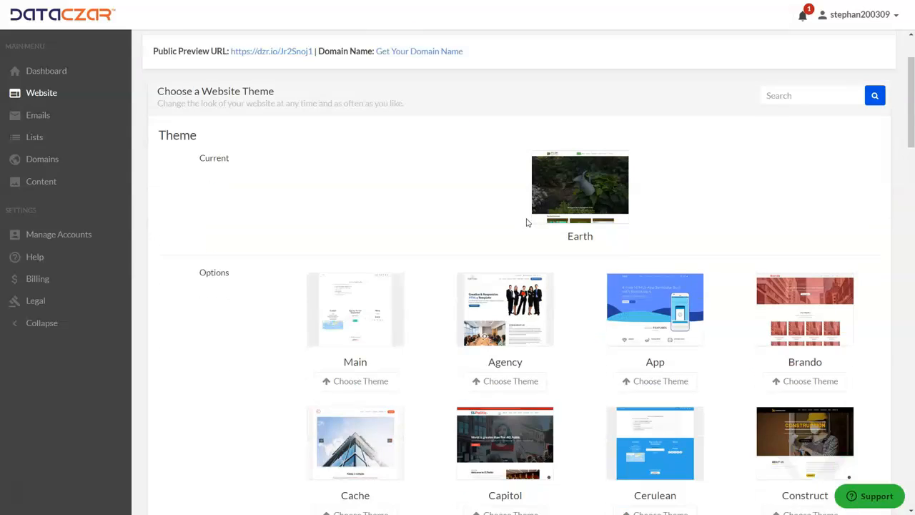
scroll(527, 223, down, 2)
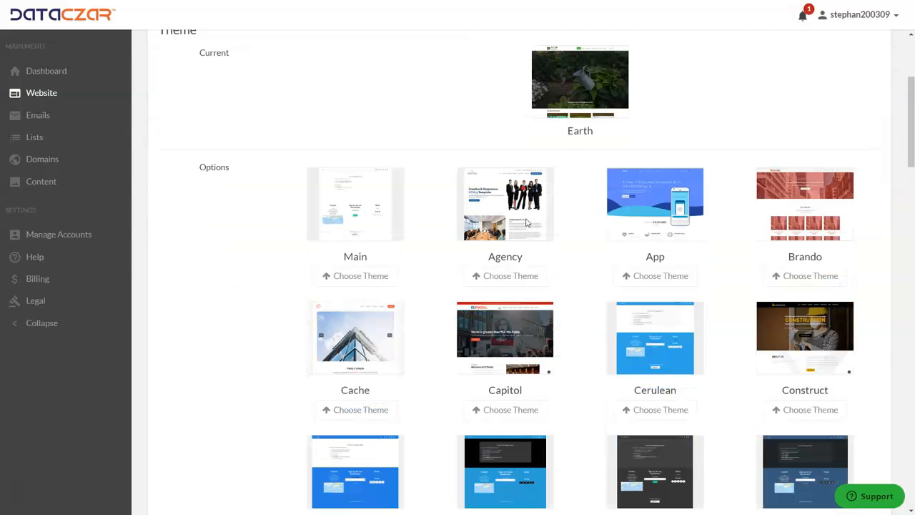
click(806, 411)
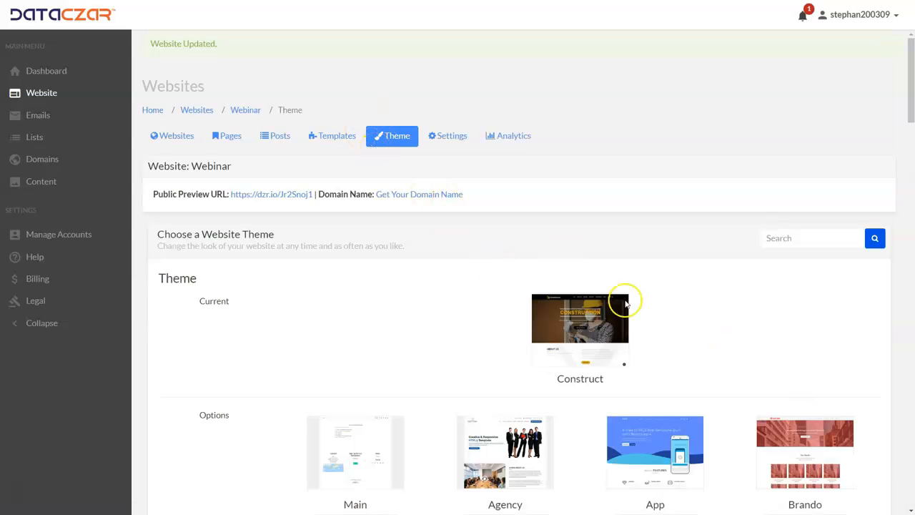
View the public website and examine its home page from the header to the footer in the Construct theme
click(565, 322)
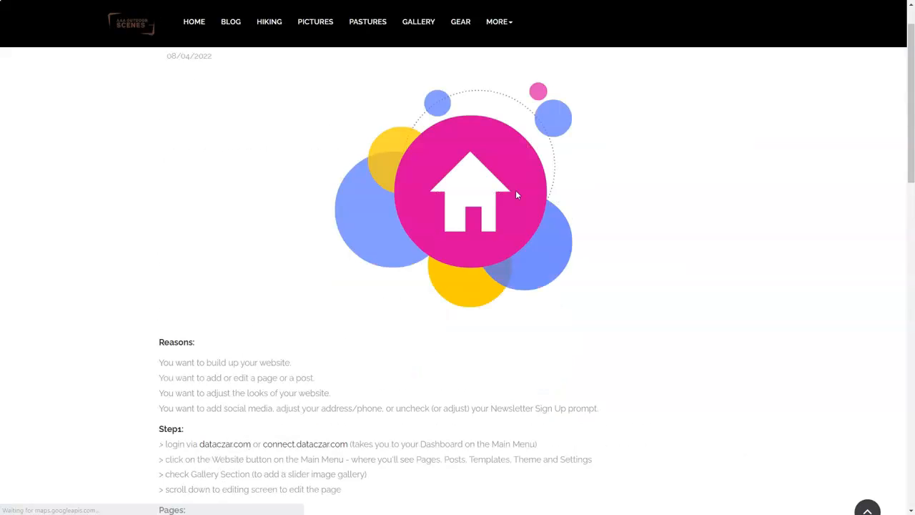
scroll(506, 214, up, 1)
click(193, 45)
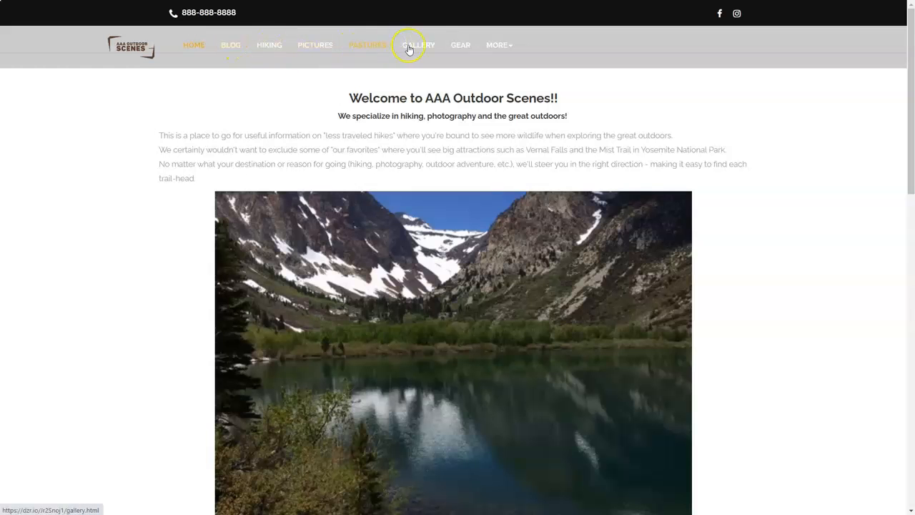
scroll(572, 172, down, 5)
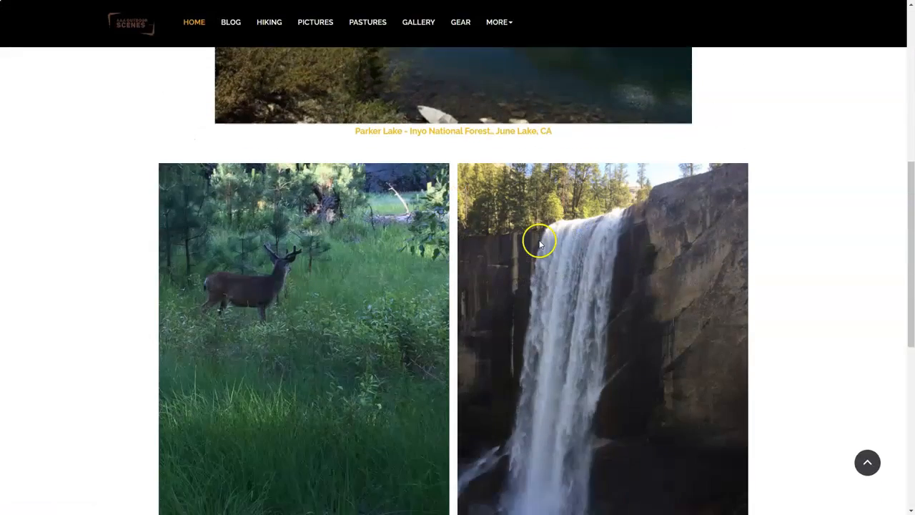
scroll(539, 244, down, 7)
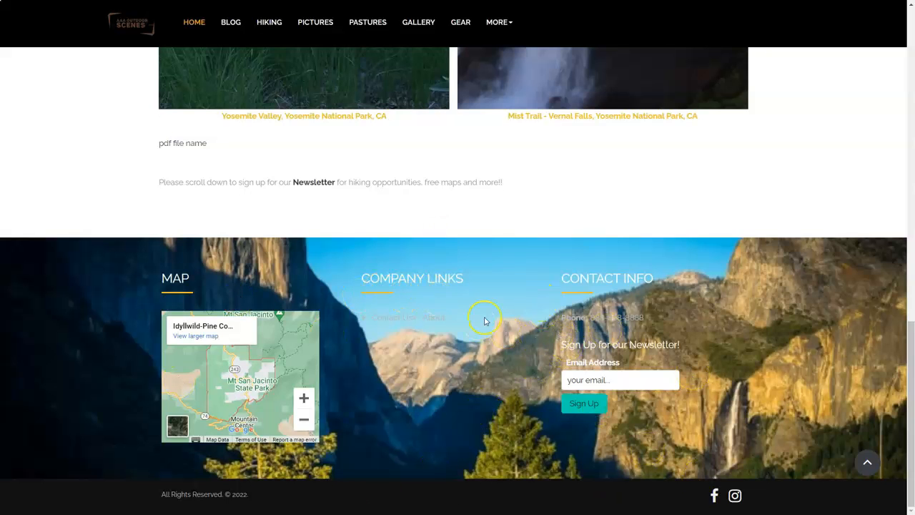
scroll(484, 321, up, 12)
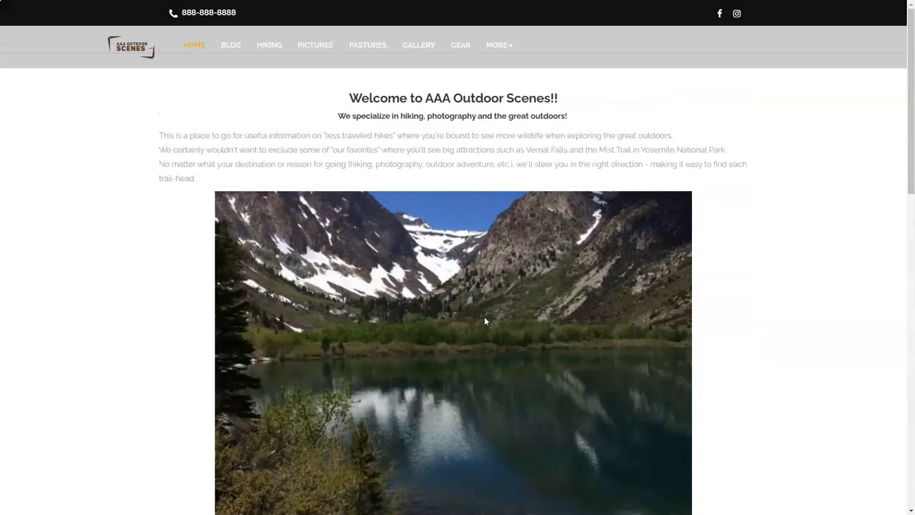
Open the public site's Blog page and examine how the theme lays out its posts
click(229, 46)
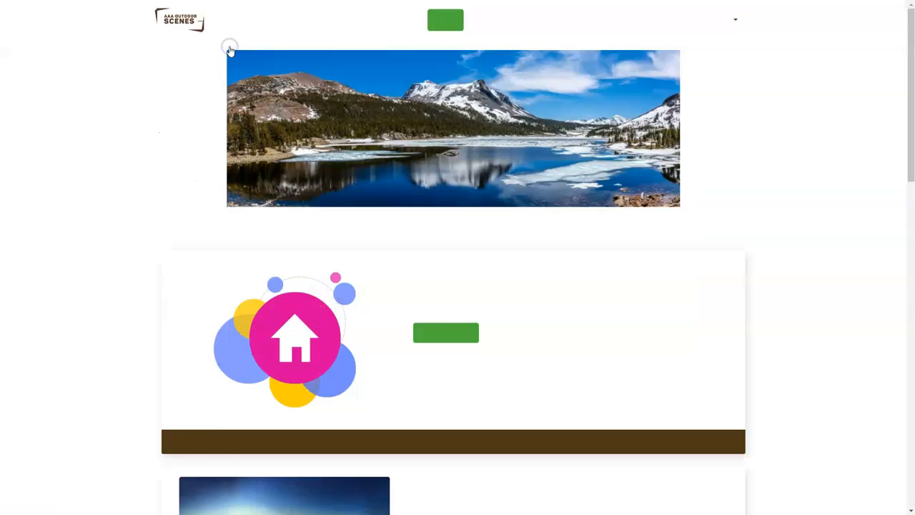
scroll(527, 279, down, 3)
scroll(527, 280, up, 3)
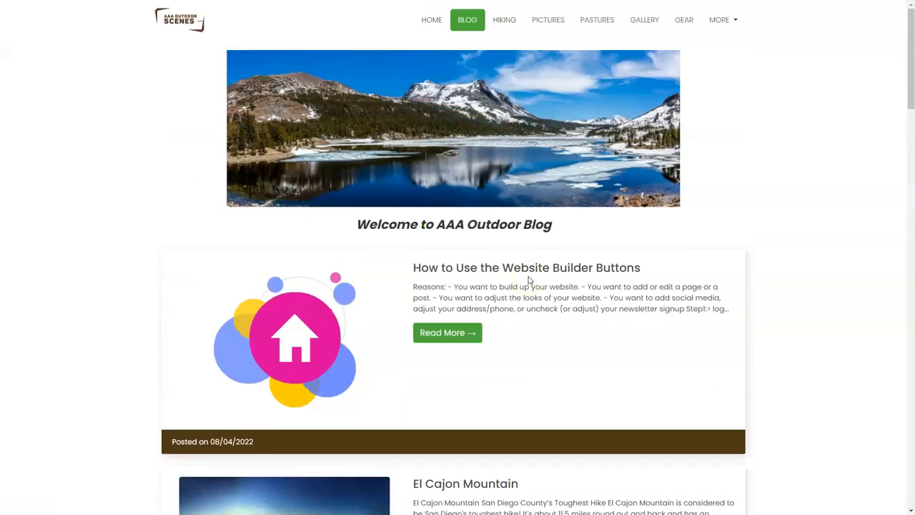
scroll(529, 279, down, 9)
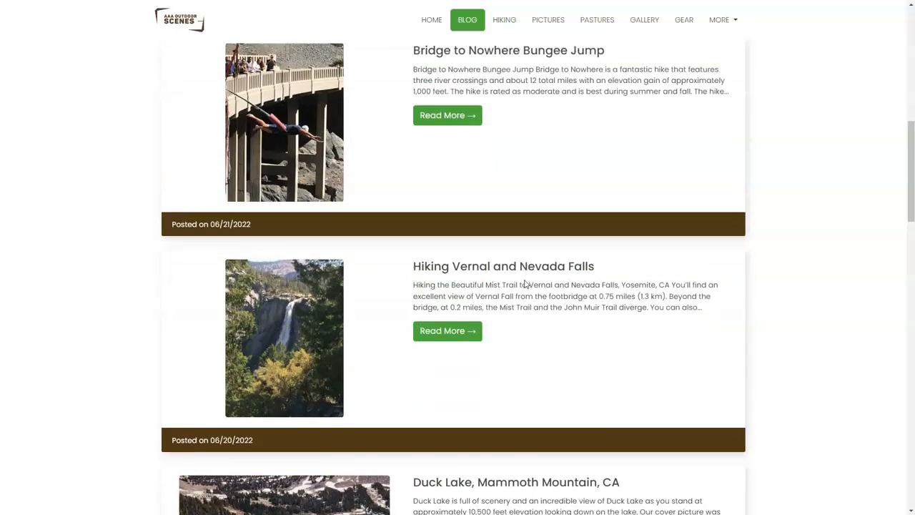
scroll(526, 284, up, 10)
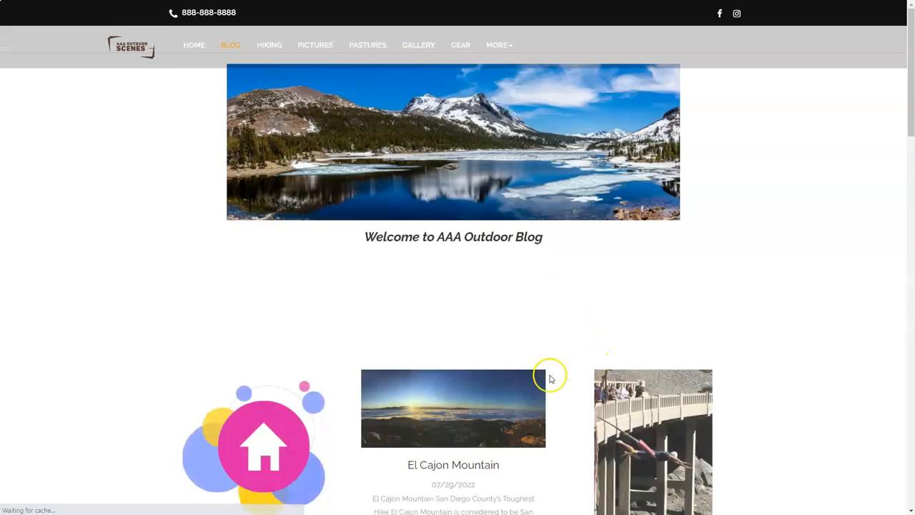
scroll(507, 235, down, 6)
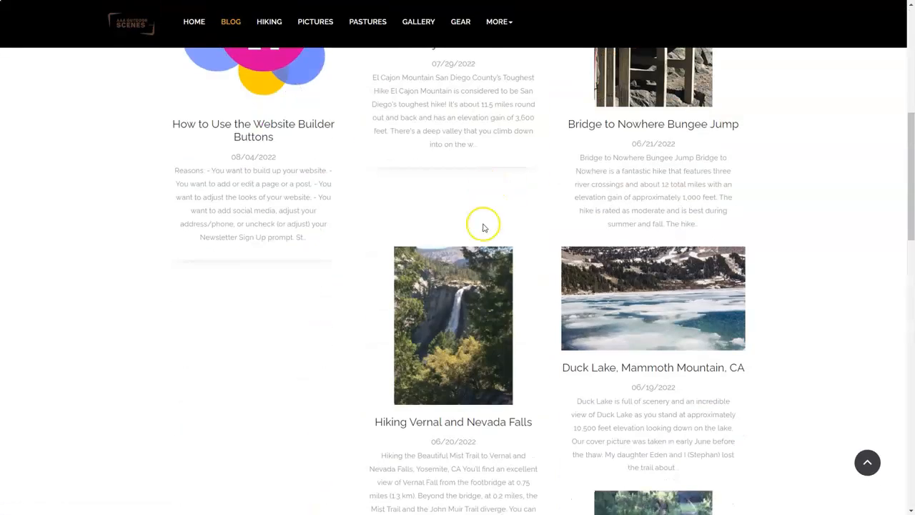
scroll(482, 218, up, 2)
scroll(544, 235, down, 2)
scroll(574, 271, down, 4)
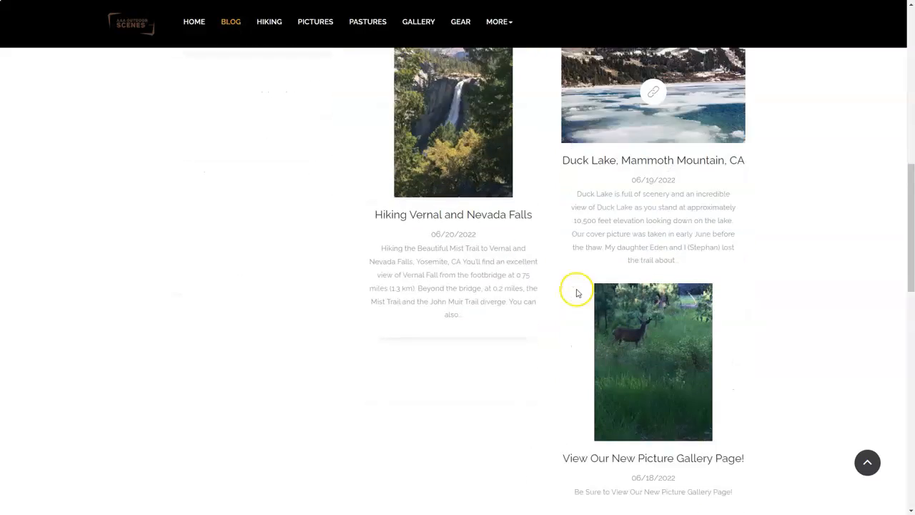
scroll(620, 315, up, 9)
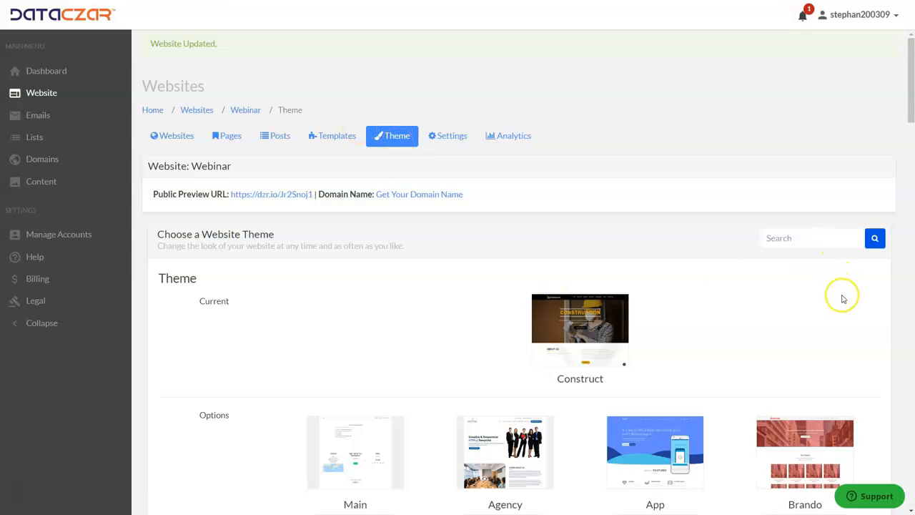
Show the advanced theme options below the theme list to examine the background image and color scheme settings
drag(911, 50, 882, 449)
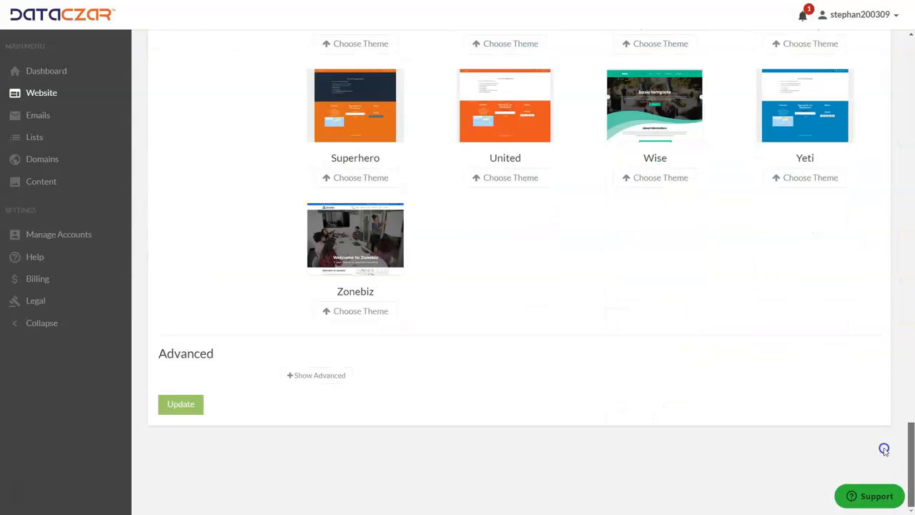
click(312, 378)
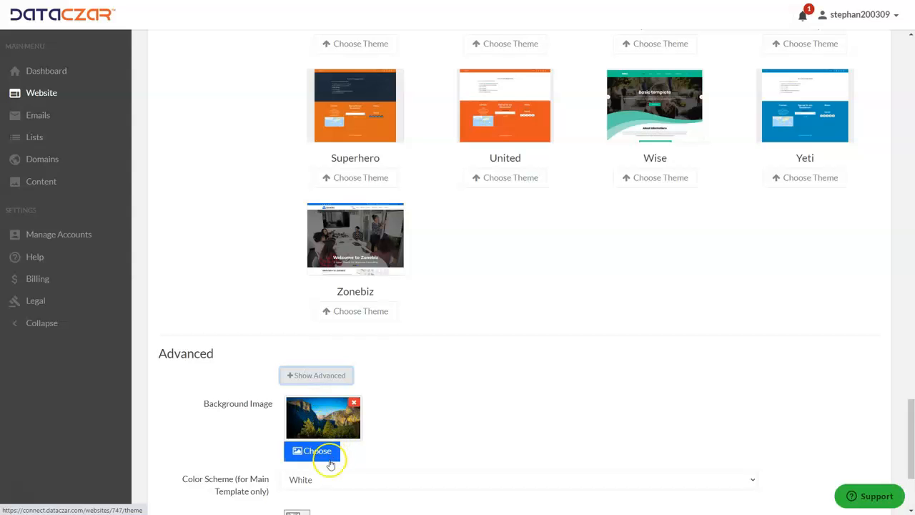
scroll(329, 343, up, 6)
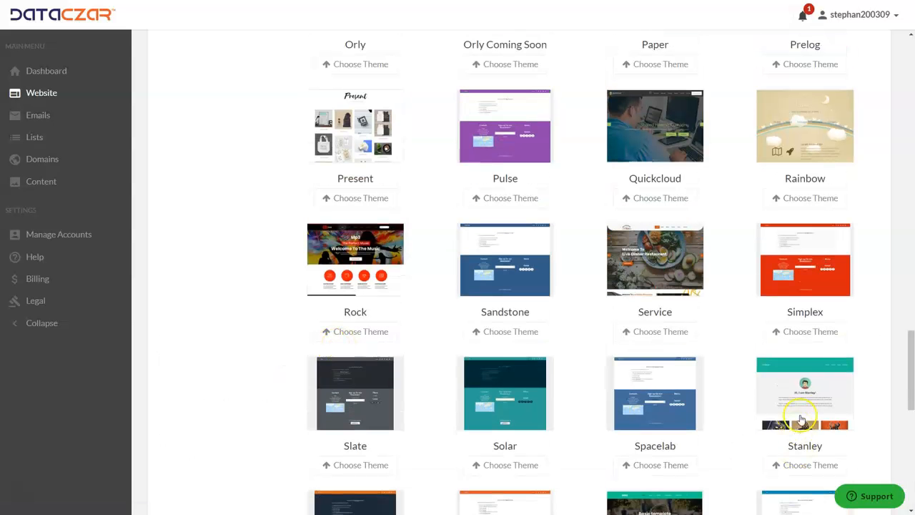
drag(911, 354, 901, 39)
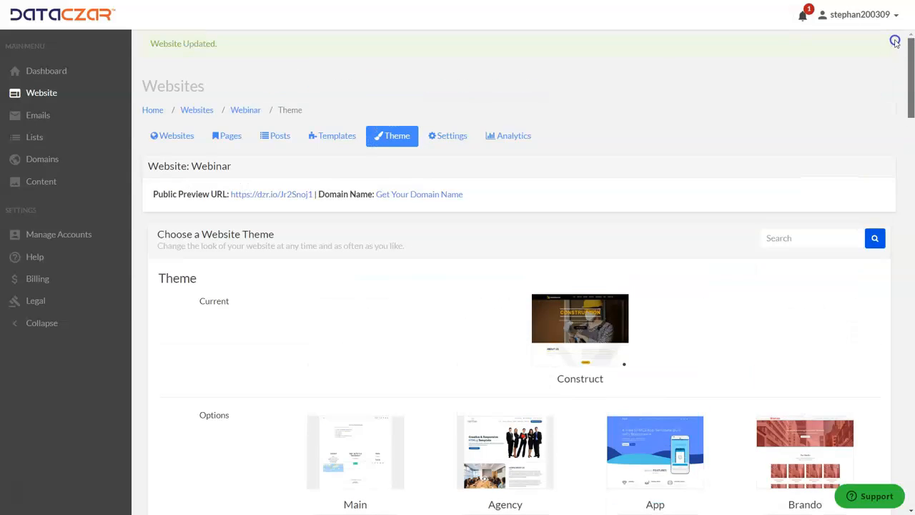
Open the website's settings and select the newsletter signup prompt text under Engagement to inspect it
click(452, 135)
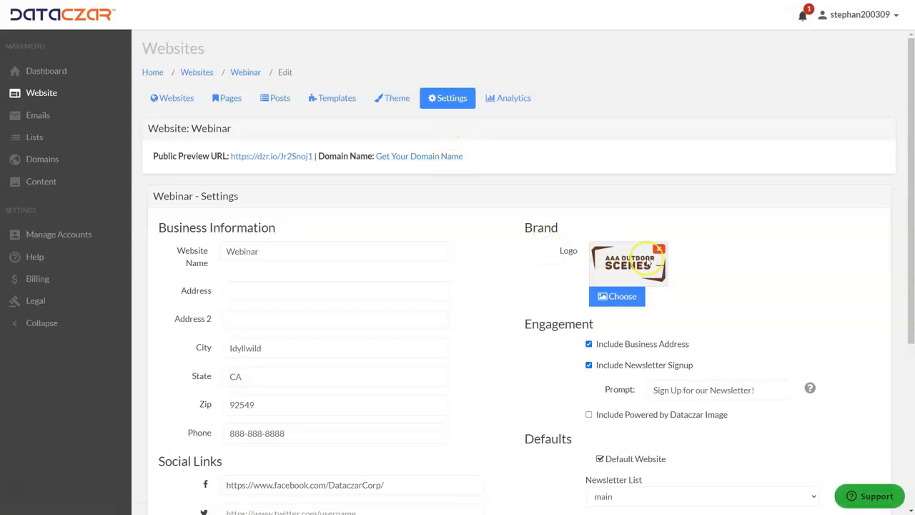
scroll(597, 255, down, 1)
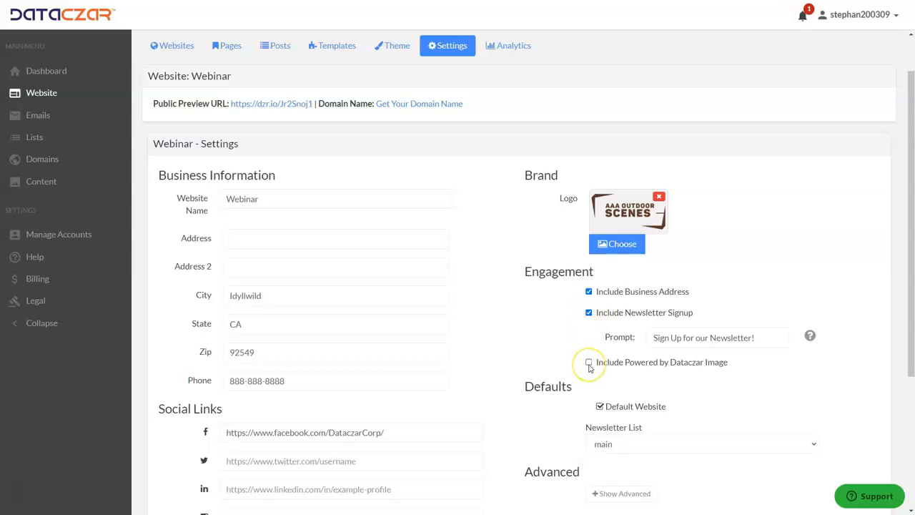
click(715, 338)
drag(765, 337, 639, 341)
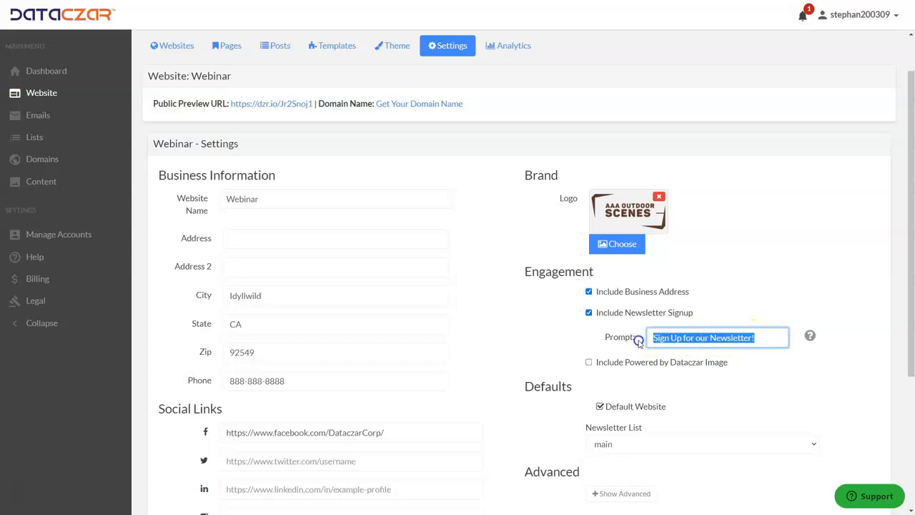
click(517, 336)
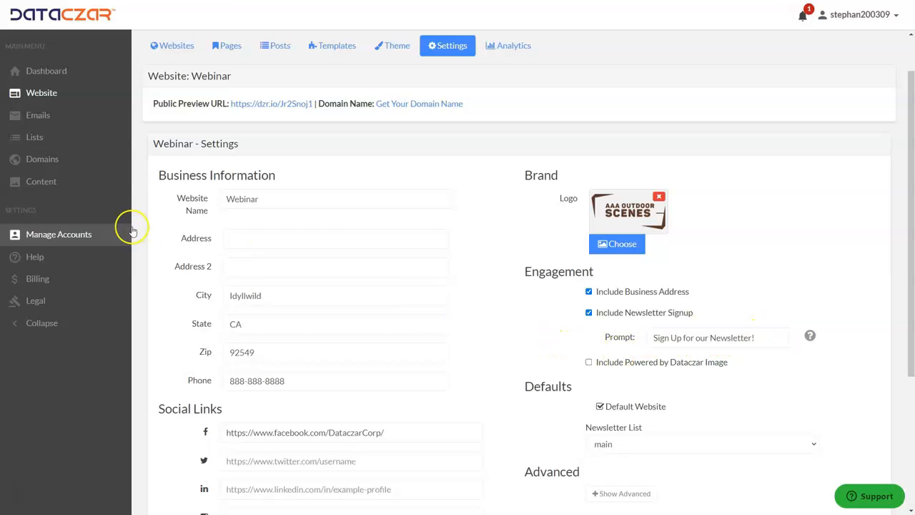
Inspect the Business Information fields in the website settings, from the website name through the address to the phone number
drag(235, 198, 266, 346)
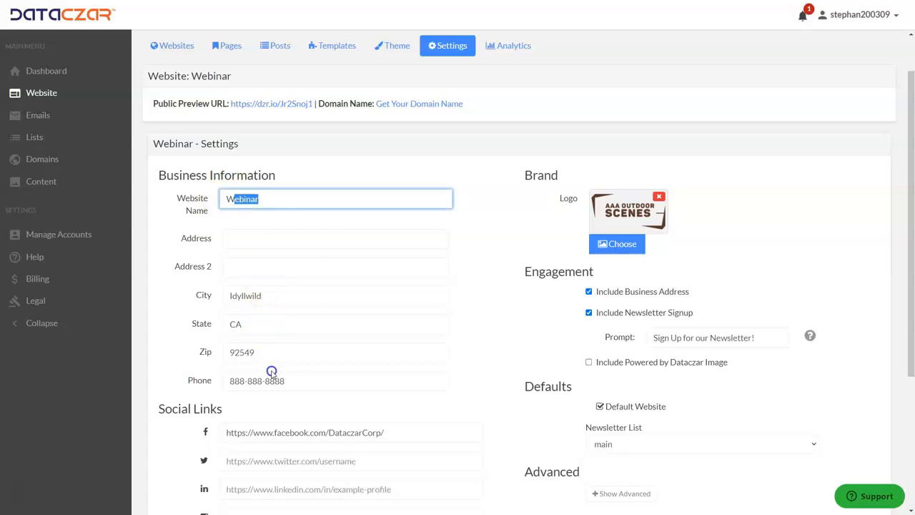
click(301, 261)
click(266, 295)
click(257, 321)
click(300, 381)
Inspect the Facebook and Instagram entries among the Social Links in the website settings
scroll(301, 285, down, 1)
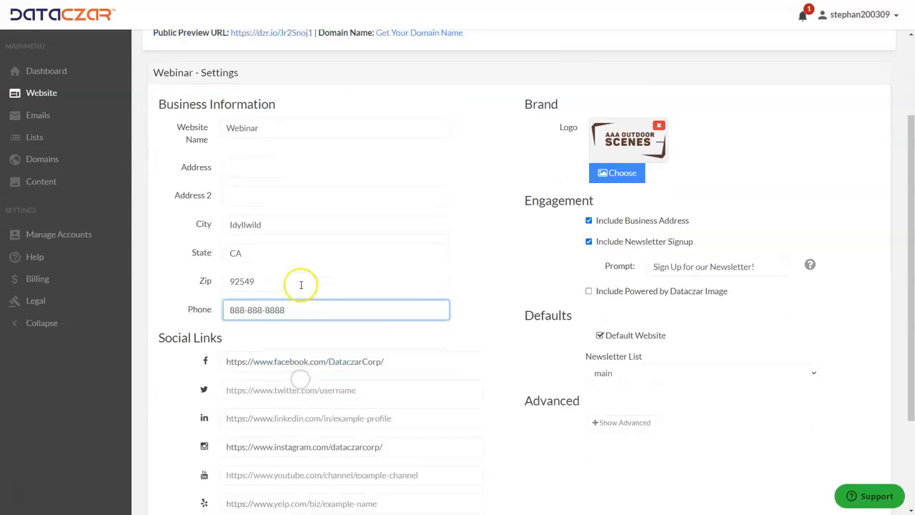
scroll(301, 284, down, 1)
click(314, 273)
click(314, 355)
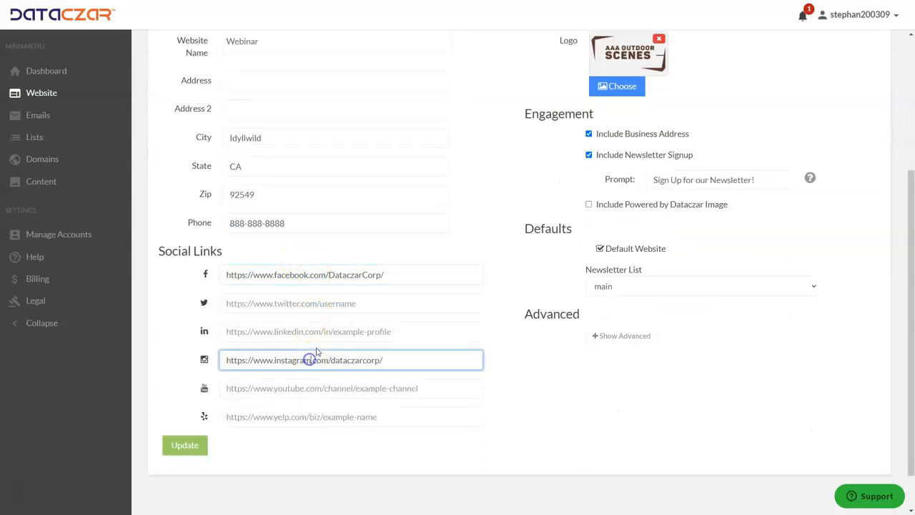
scroll(292, 241, up, 3)
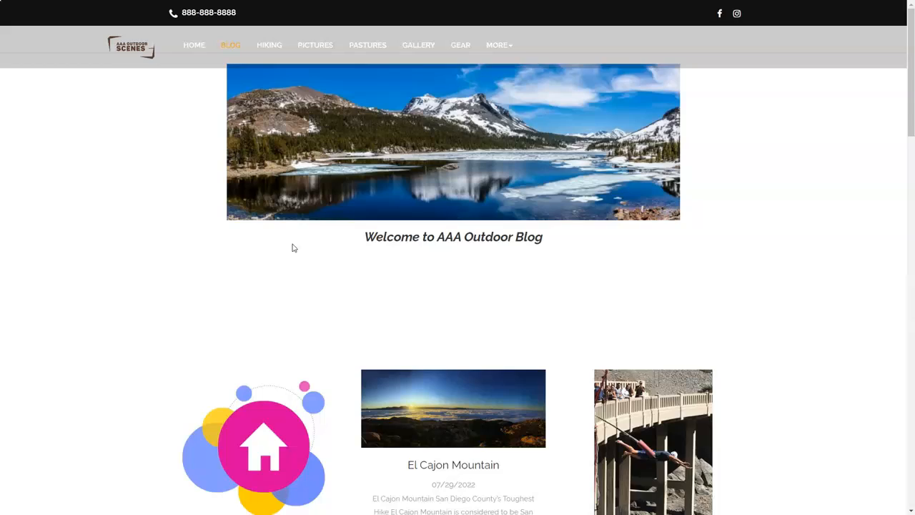
Examine the contact info, newsletter signup prompt and social icons on the public Blog page, and return to the website settings
scroll(322, 246, down, 15)
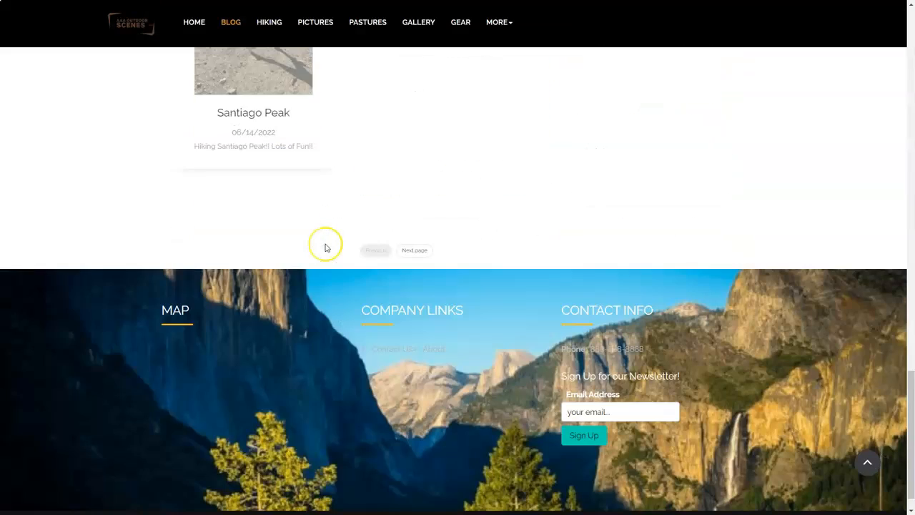
scroll(326, 247, down, 1)
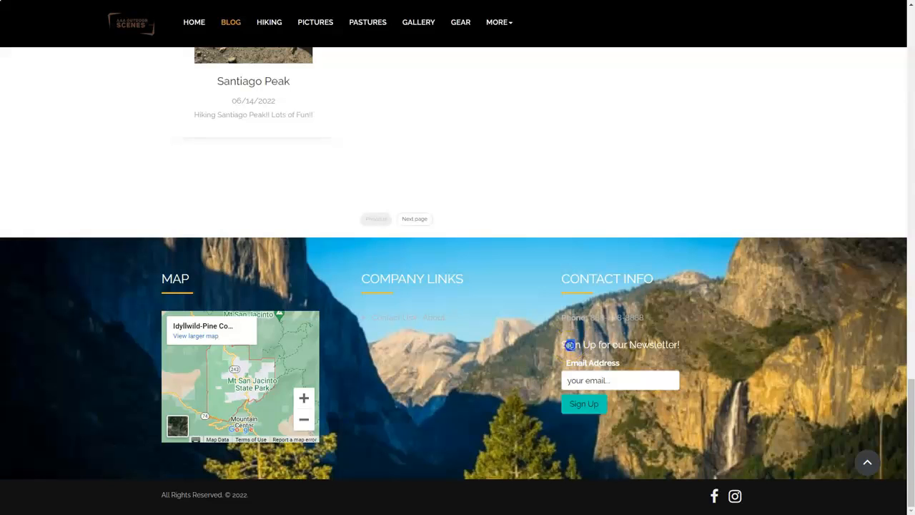
drag(570, 345, 561, 276)
drag(685, 344, 673, 343)
click(671, 344)
scroll(612, 363, up, 10)
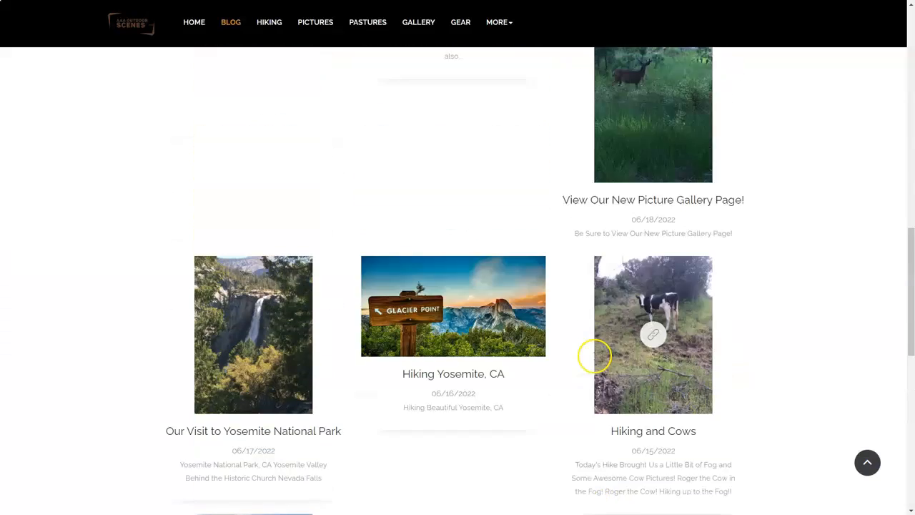
scroll(595, 356, up, 10)
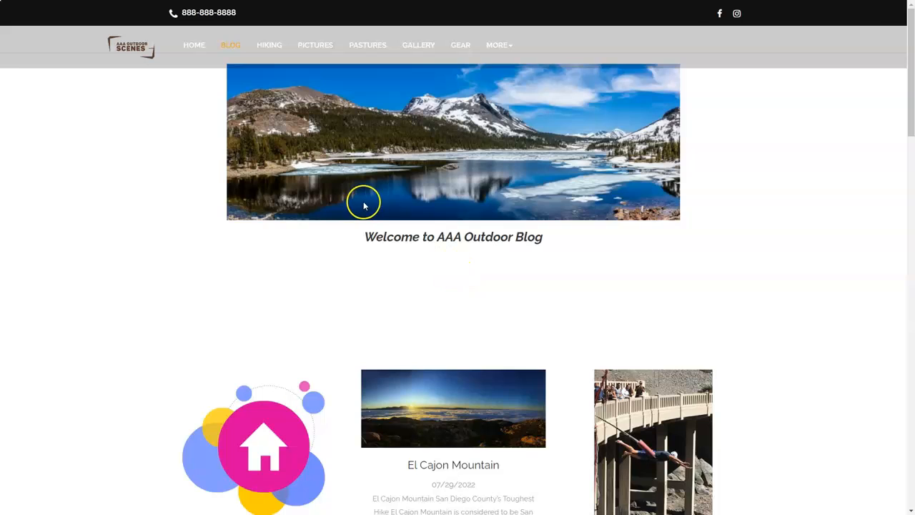
key(ctrl+Tab)
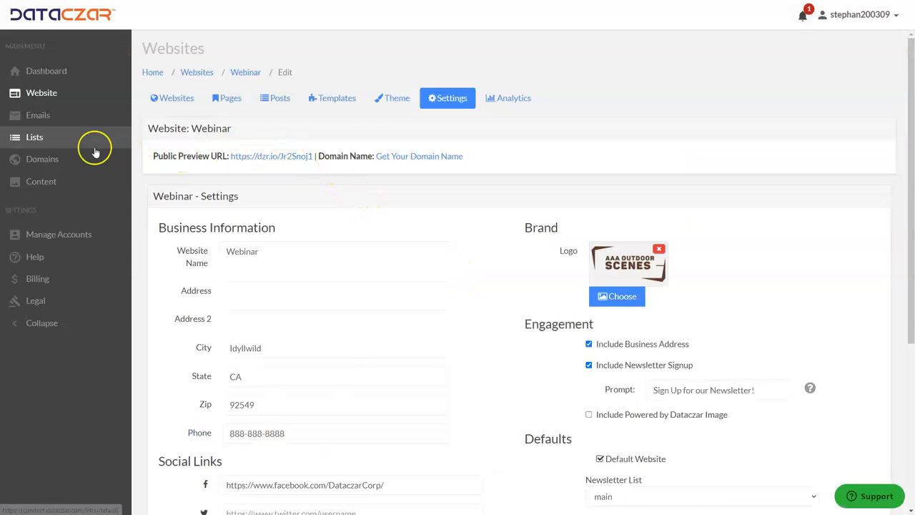
Open the Help Center from the account's Help page and view its full list of Website Help topics
click(40, 258)
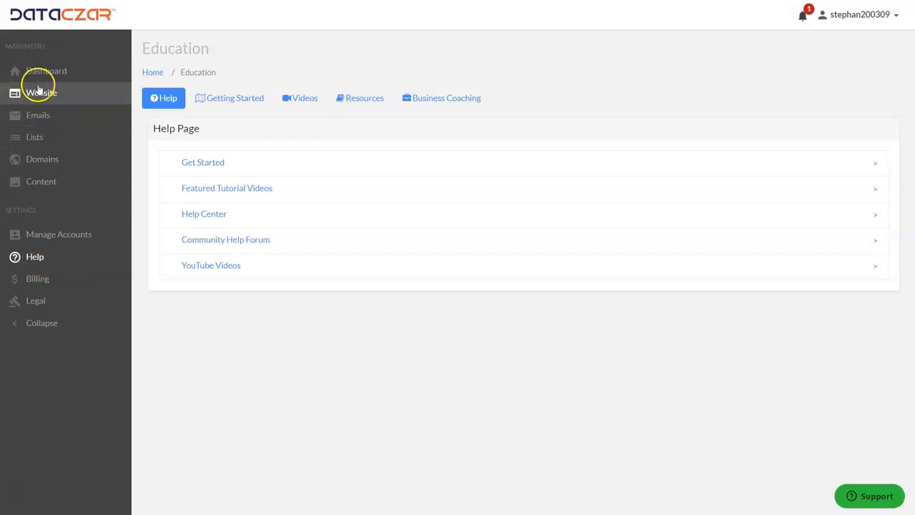
click(204, 214)
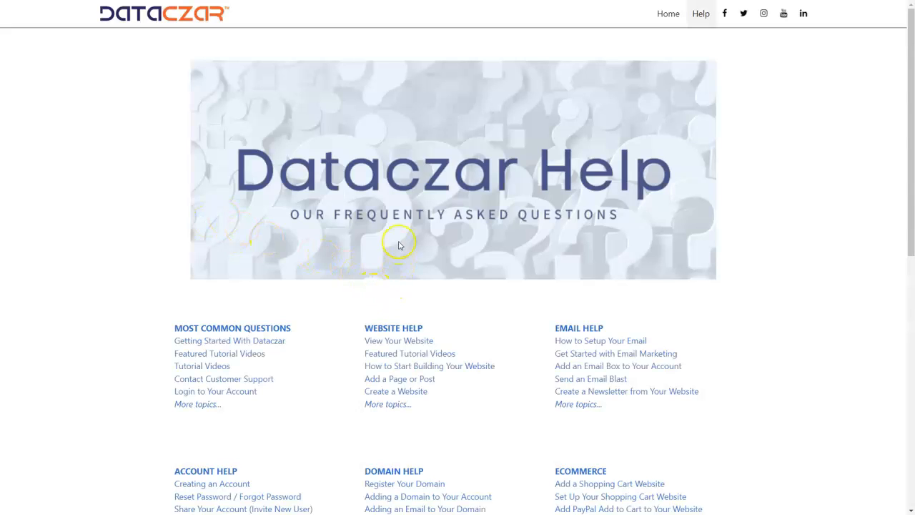
scroll(398, 237, down, 1)
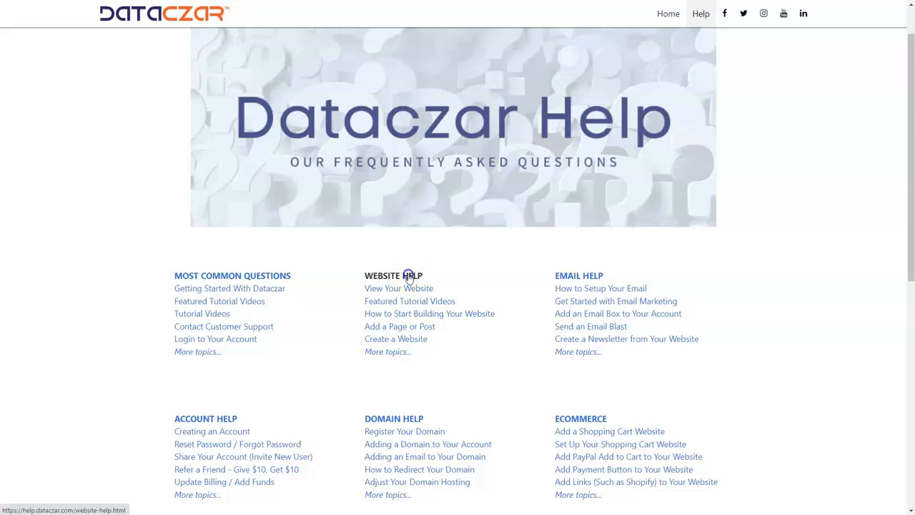
click(409, 276)
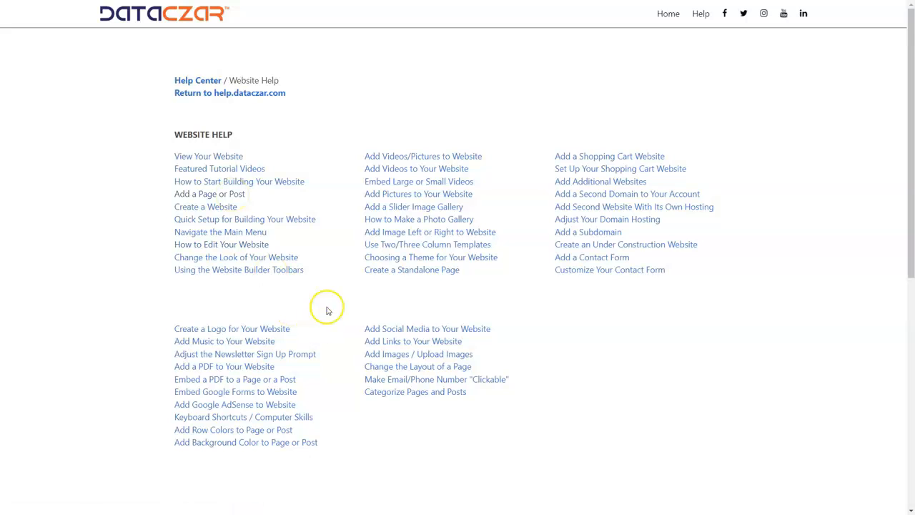
Go back to the Help Center's main page and return to the account's Dashboard
click(213, 93)
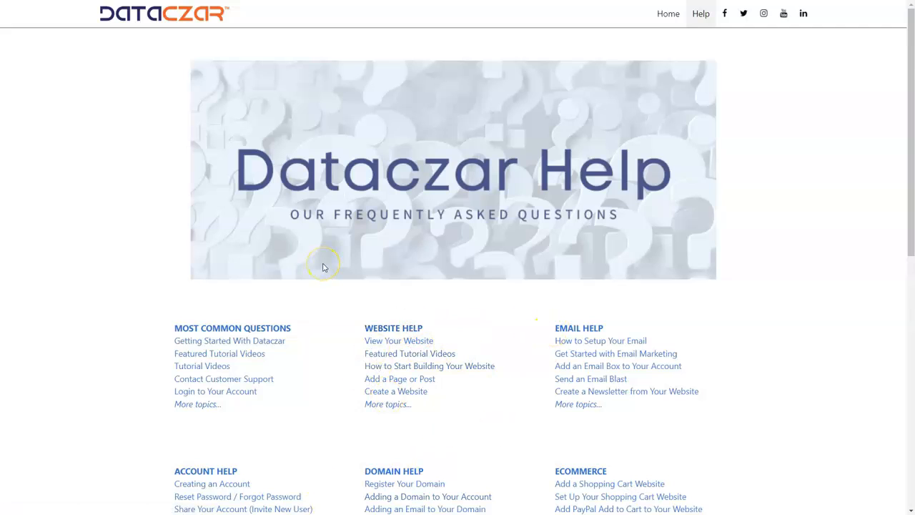
click(322, 267)
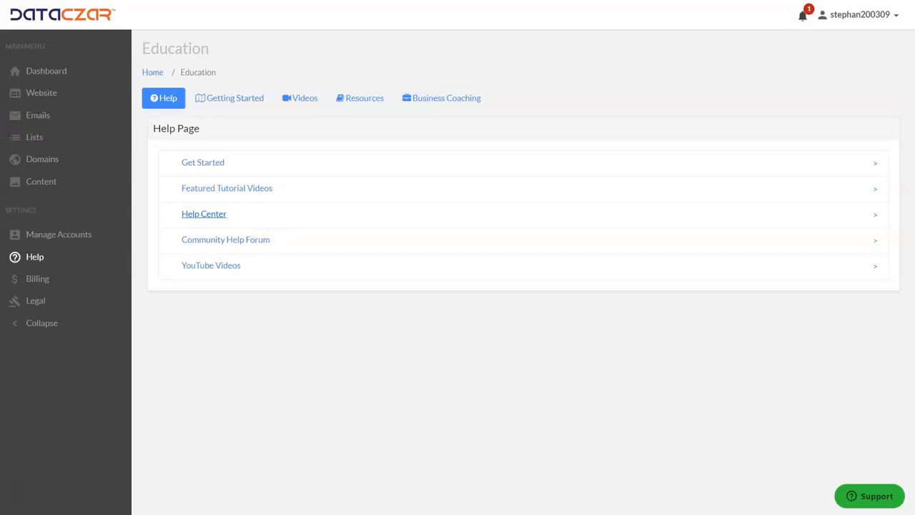
click(34, 71)
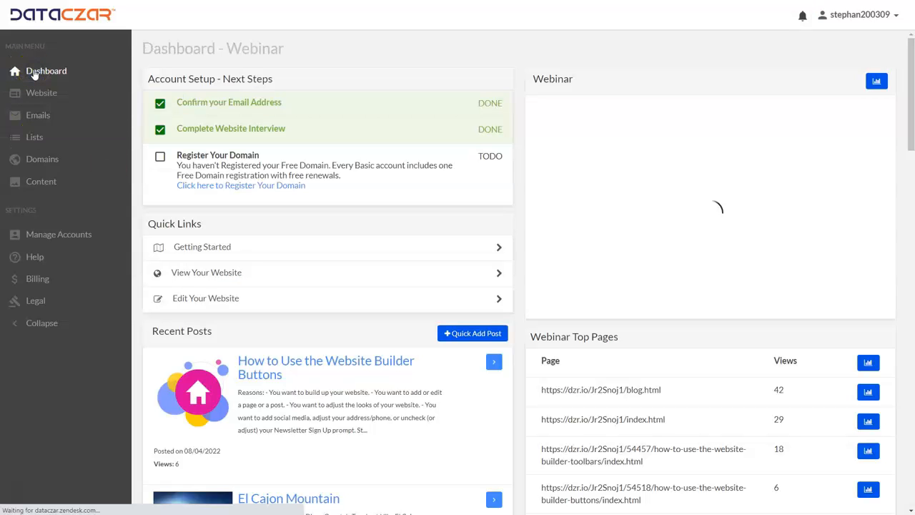